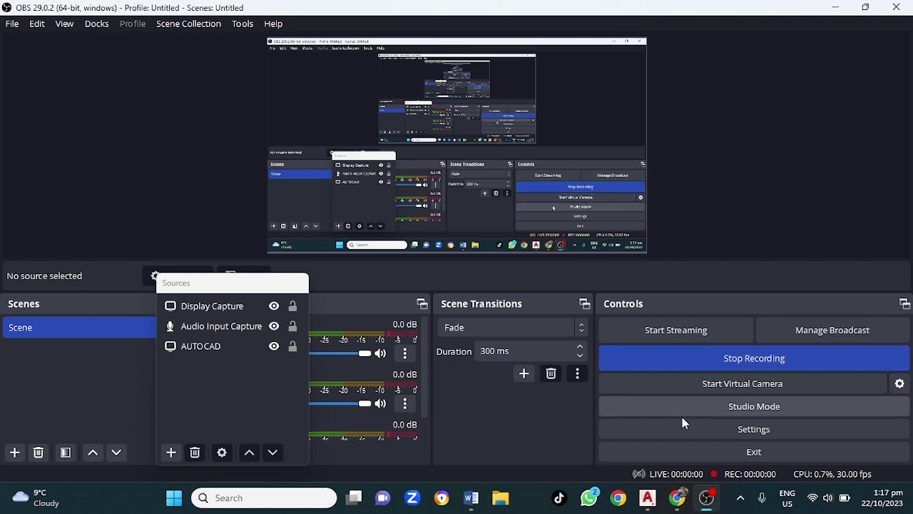
Maximize the AutoCAD window and pan and zoom until both KNYHIEM FLOOR plans are visible
{"action": "left_click", "coordinate": [647, 498]}
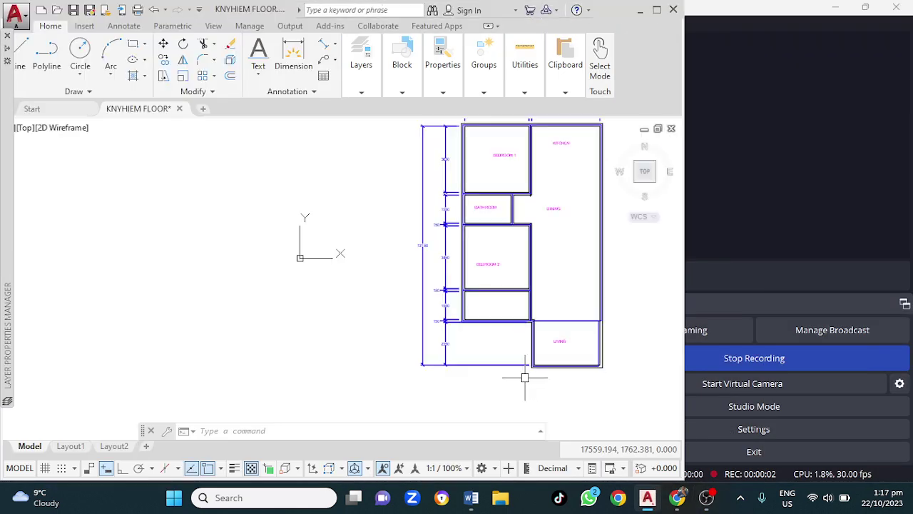
{"action": "left_click", "coordinate": [655, 9]}
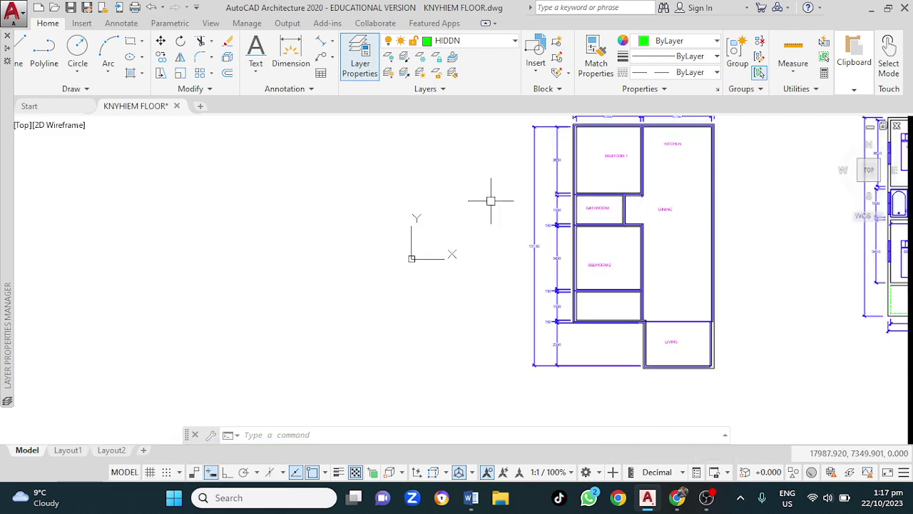
{"action": "scroll", "coordinate": [322, 207], "scroll_direction": "up", "scroll_amount": 2}
{"action": "middle_click_drag", "start_coordinate": [235, 215], "coordinate": [263, 205]}
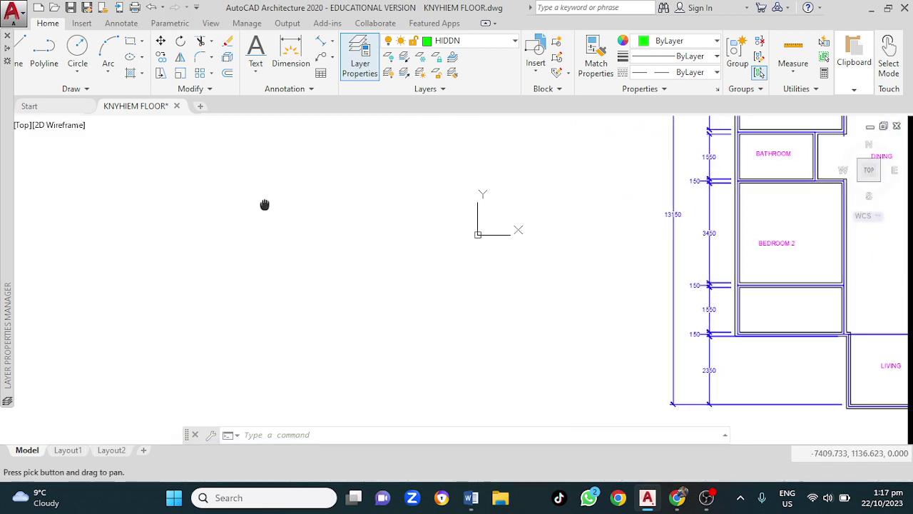
{"action": "scroll", "coordinate": [292, 207], "scroll_direction": "down", "scroll_amount": 2}
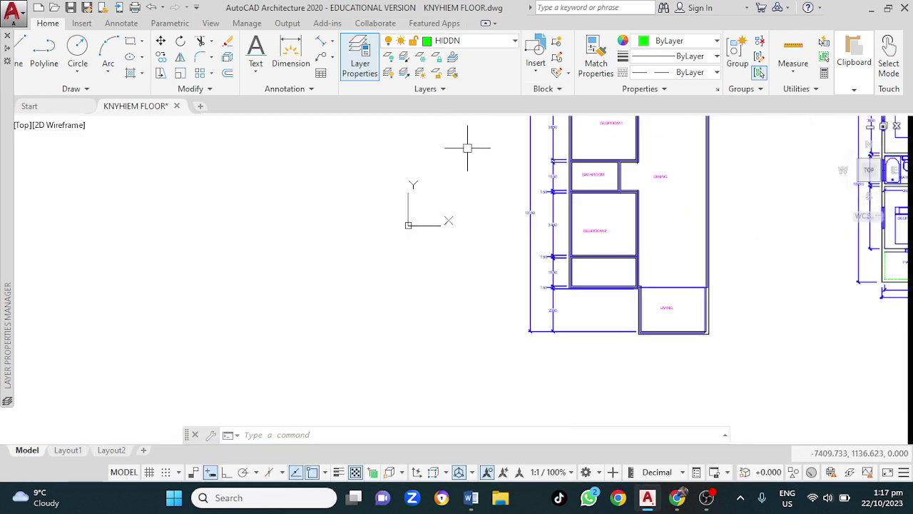
{"action": "middle_click_drag", "start_coordinate": [467, 148], "coordinate": [171, 240]}
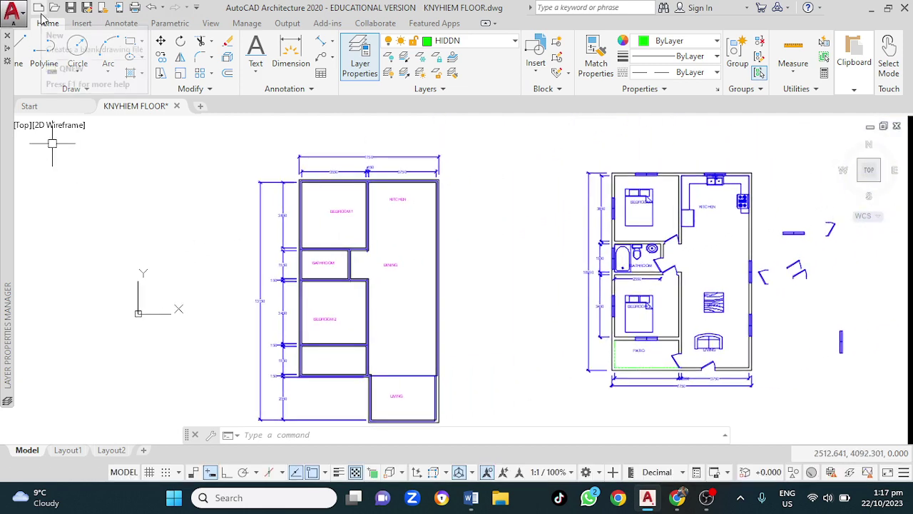
Create Drawing18 from the acadiso template via New > Drawing and switch the grid off
{"action": "left_click", "coordinate": [12, 8]}
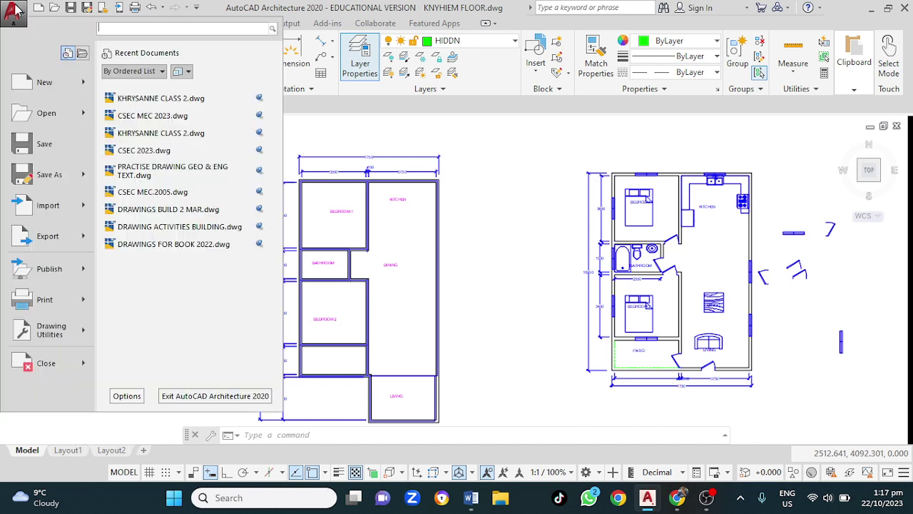
{"action": "left_click", "coordinate": [15, 20]}
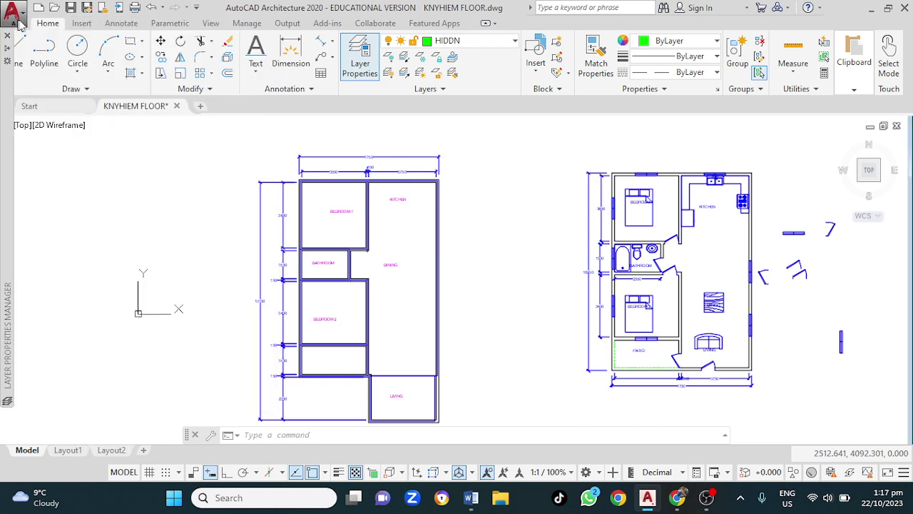
{"action": "left_click", "coordinate": [12, 9]}
{"action": "left_click", "coordinate": [13, 8]}
{"action": "left_click", "coordinate": [17, 8]}
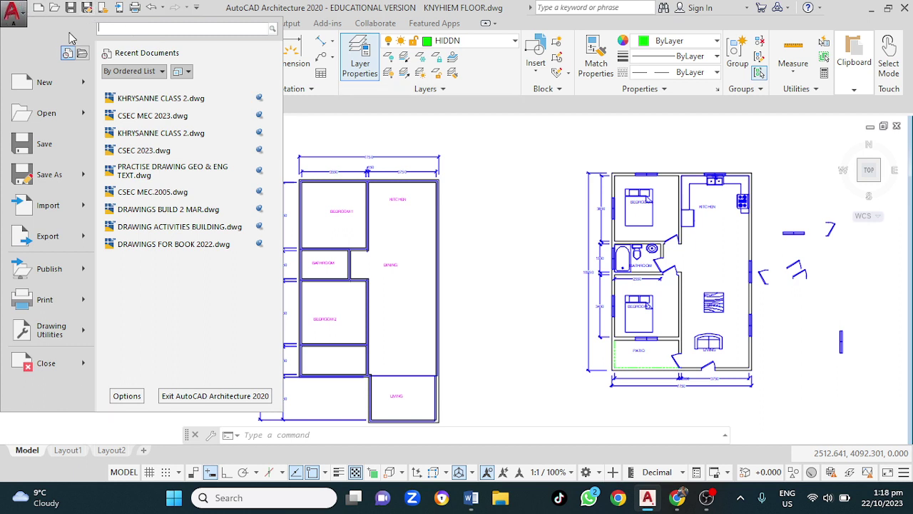
{"action": "left_click", "coordinate": [10, 11]}
{"action": "left_click", "coordinate": [10, 12]}
{"action": "mouse_move", "coordinate": [44, 82]}
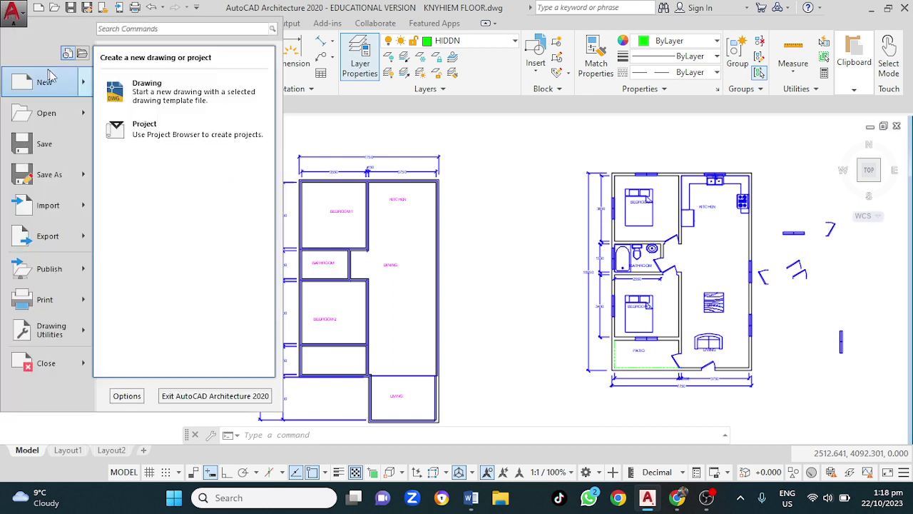
{"action": "left_click", "coordinate": [15, 89]}
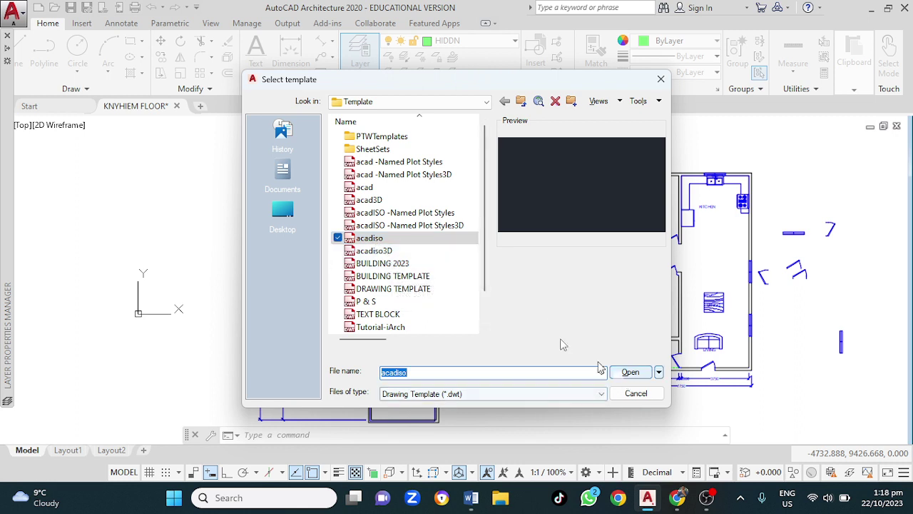
{"action": "left_click", "coordinate": [412, 239]}
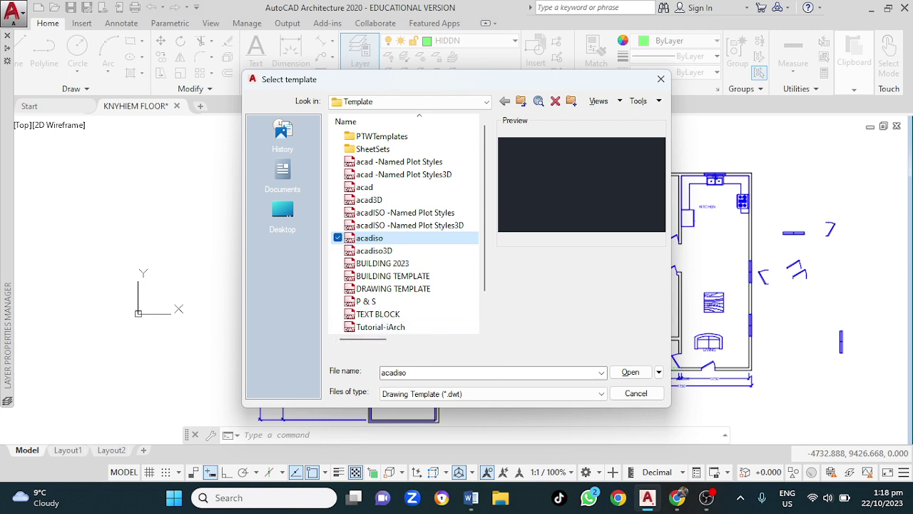
{"action": "left_click", "coordinate": [623, 370]}
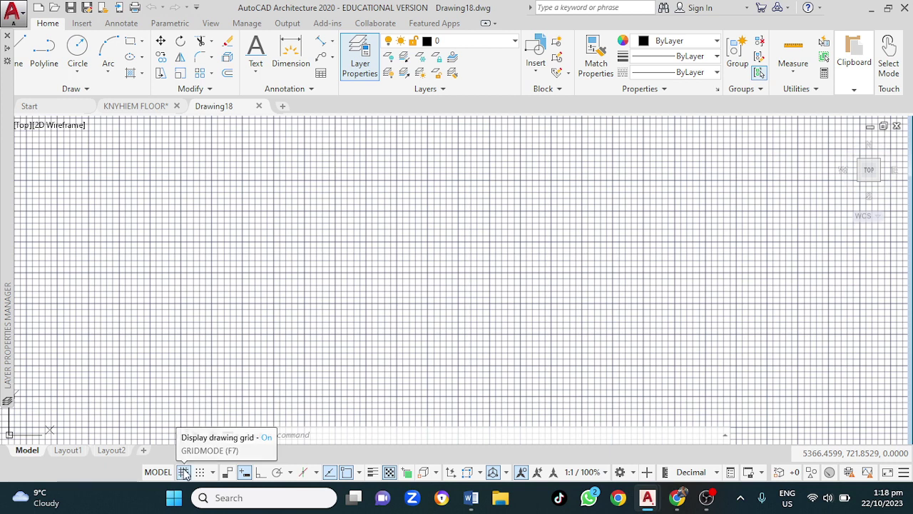
{"action": "left_click", "coordinate": [184, 472]}
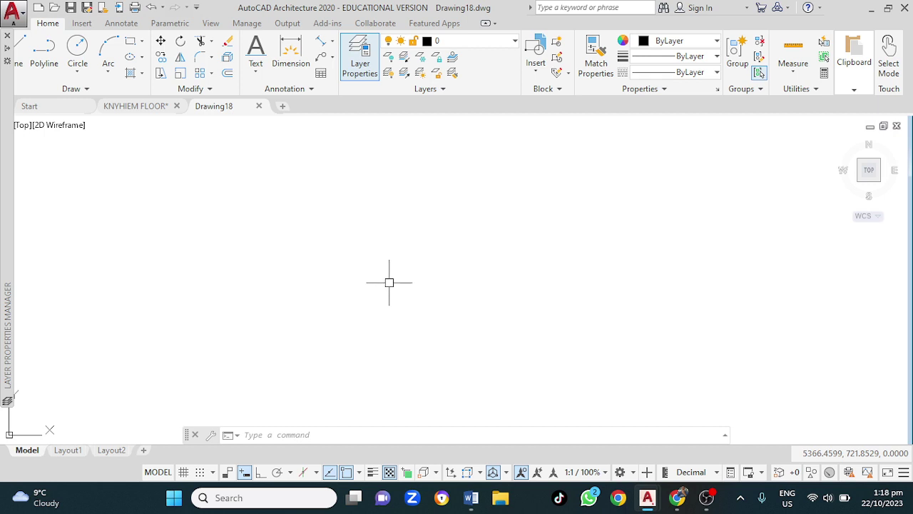
Use LA to add a new layer, keep the name Layer1 after the empty-name warnings, and close the manager
{"action": "type", "text": "la"}
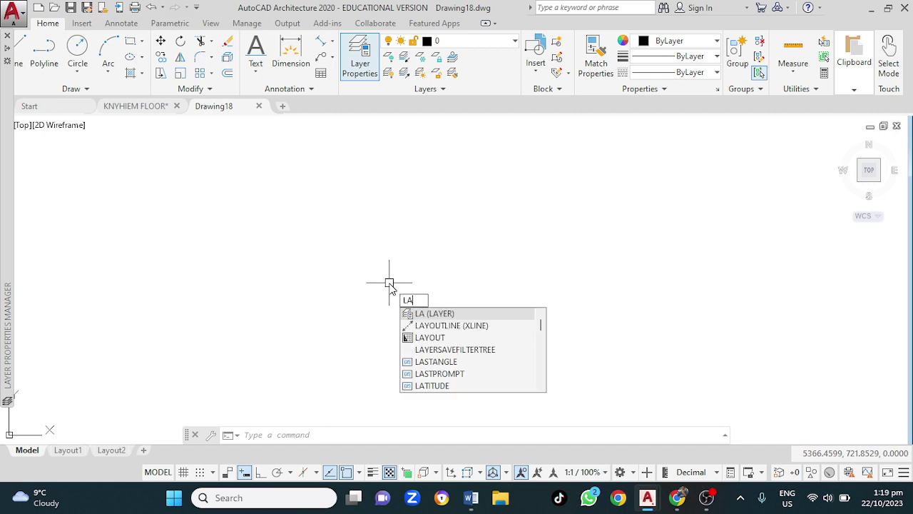
{"action": "key", "text": "Return"}
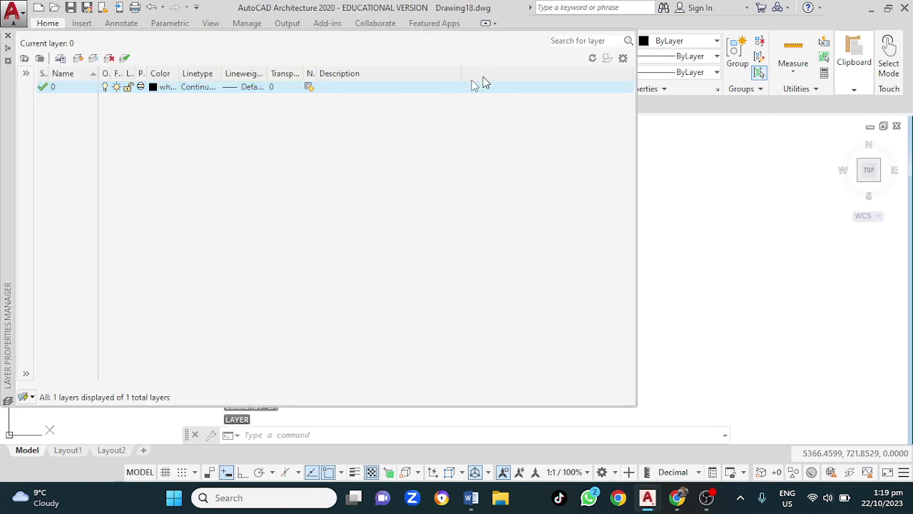
{"action": "left_click", "coordinate": [471, 84]}
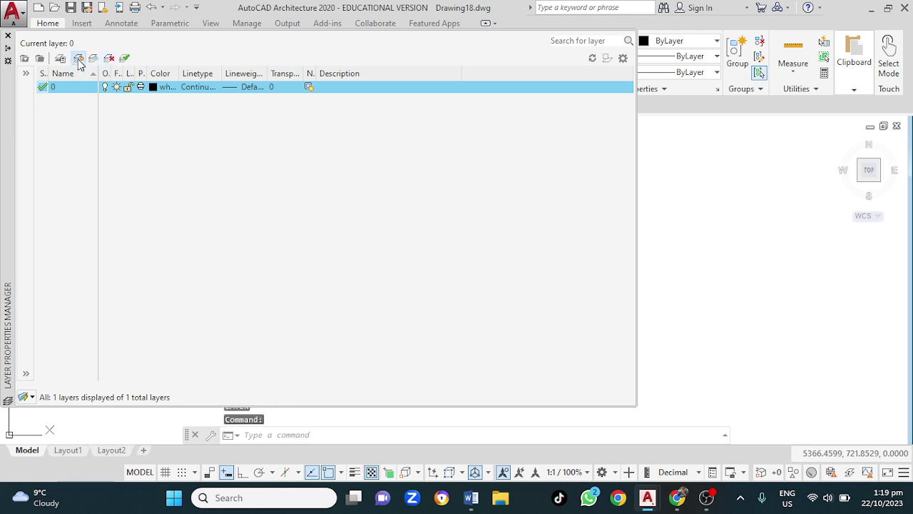
{"action": "left_click", "coordinate": [79, 58]}
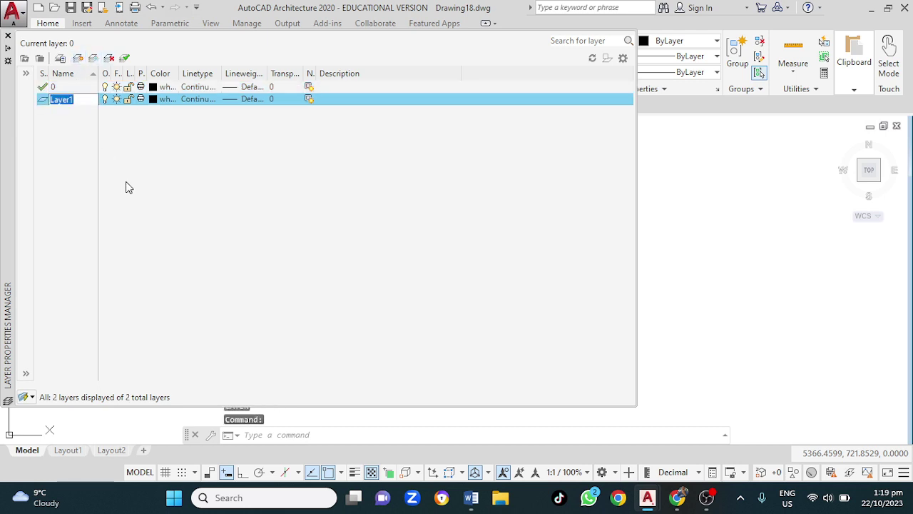
{"action": "key", "text": "BackSpace"}
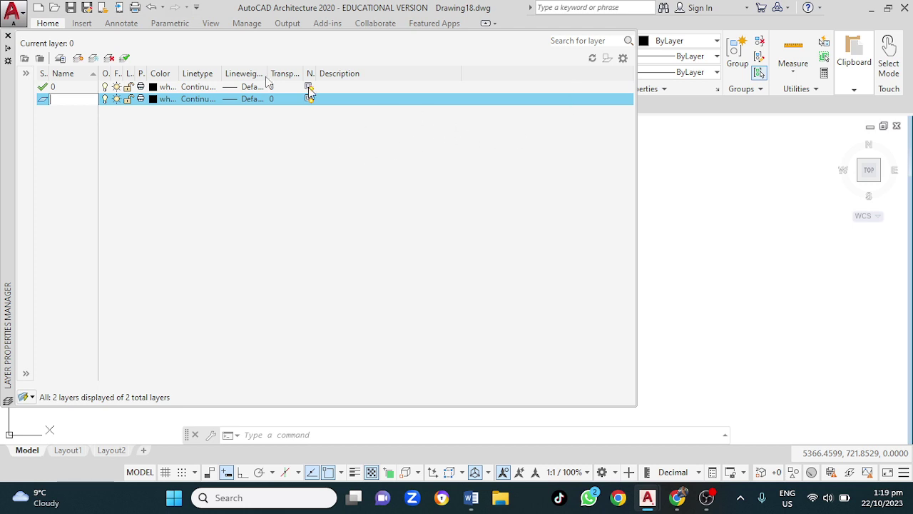
{"action": "left_click", "coordinate": [7, 37]}
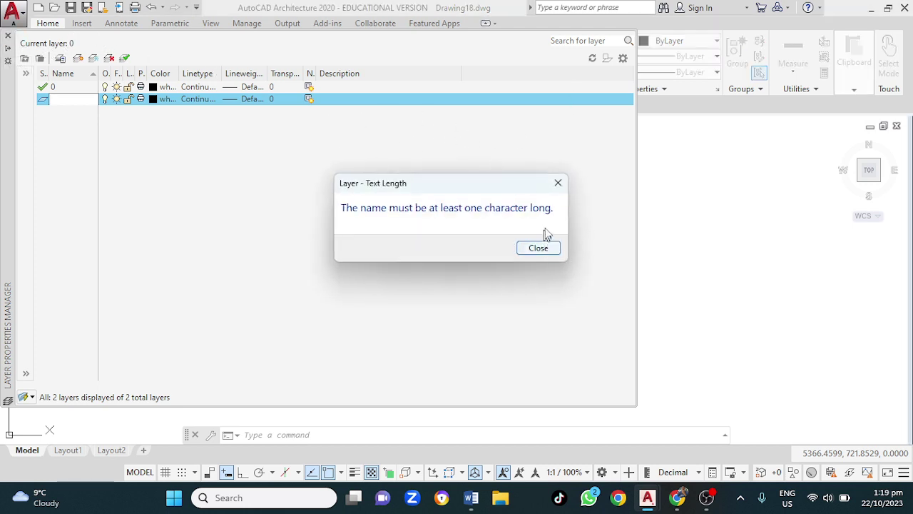
{"action": "left_click", "coordinate": [558, 182]}
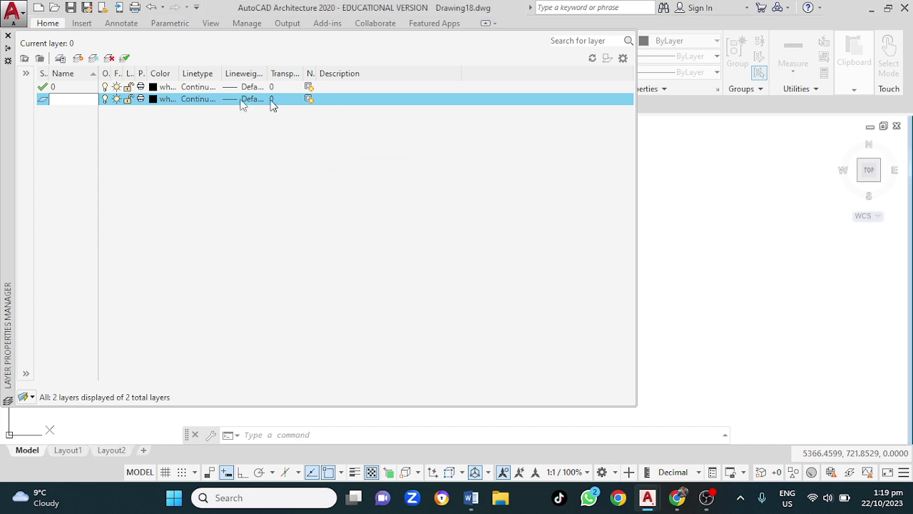
{"action": "left_click", "coordinate": [9, 37]}
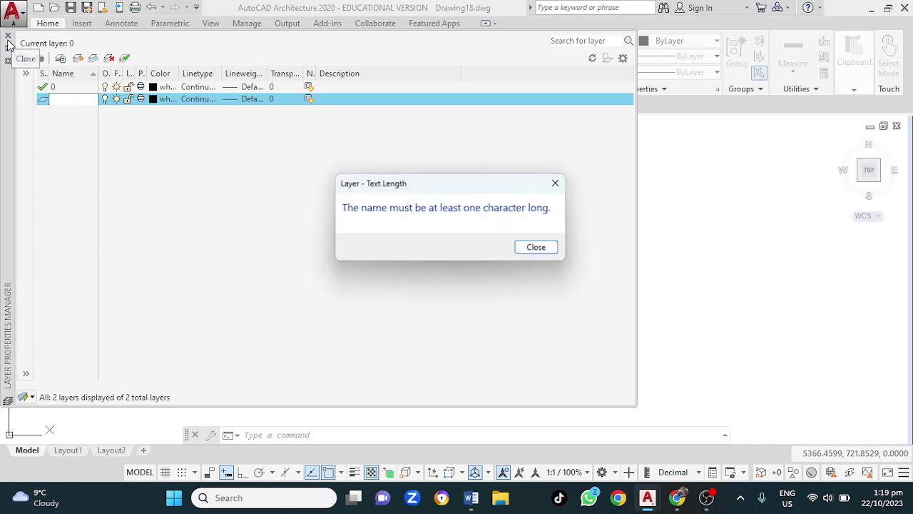
{"action": "left_click", "coordinate": [538, 248]}
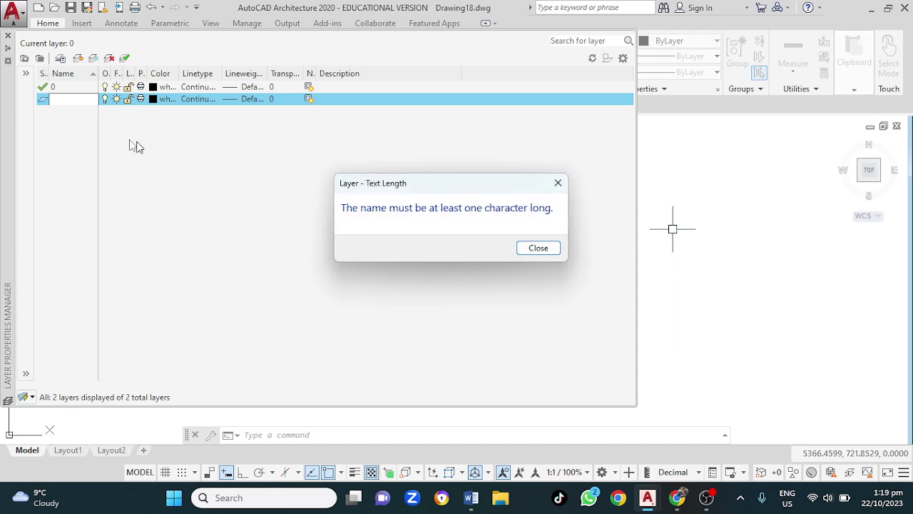
{"action": "left_click", "coordinate": [548, 250]}
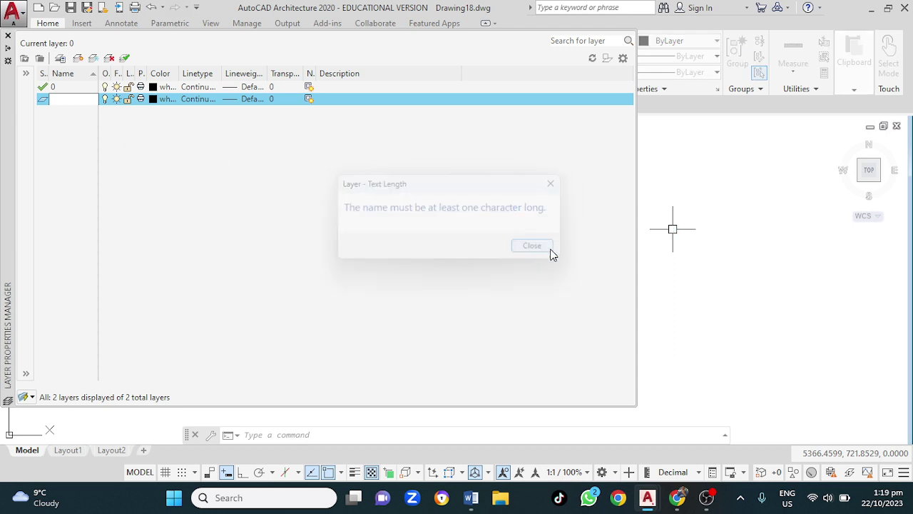
{"action": "left_click", "coordinate": [9, 37]}
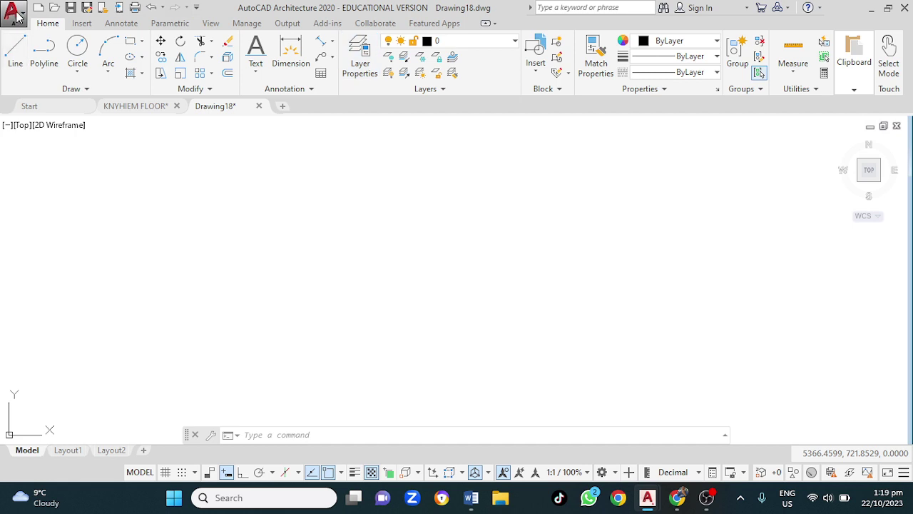
Start Drawing19 from the acadiso template with Ctrl+N and turn the grid off
{"action": "left_click", "coordinate": [14, 13]}
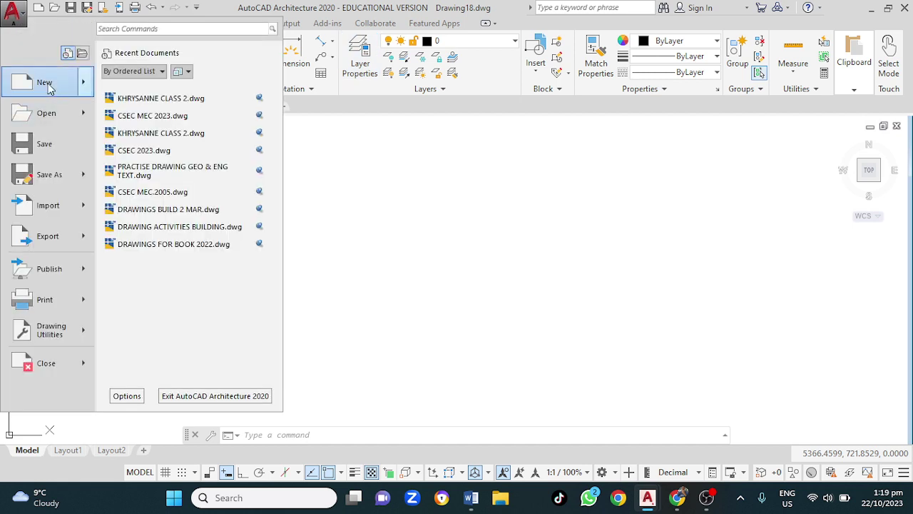
{"action": "key", "text": "Escape"}
{"action": "key", "text": "ctrl+n"}
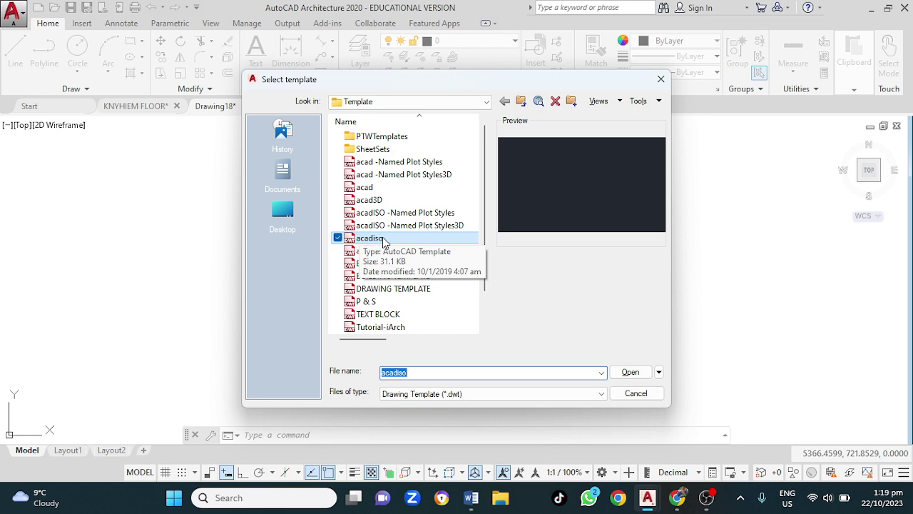
{"action": "left_click", "coordinate": [630, 372]}
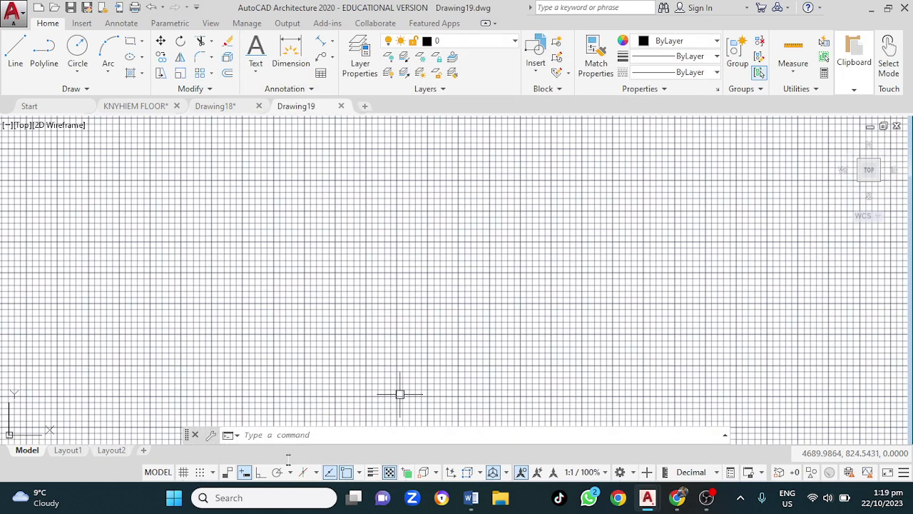
{"action": "left_click", "coordinate": [184, 471]}
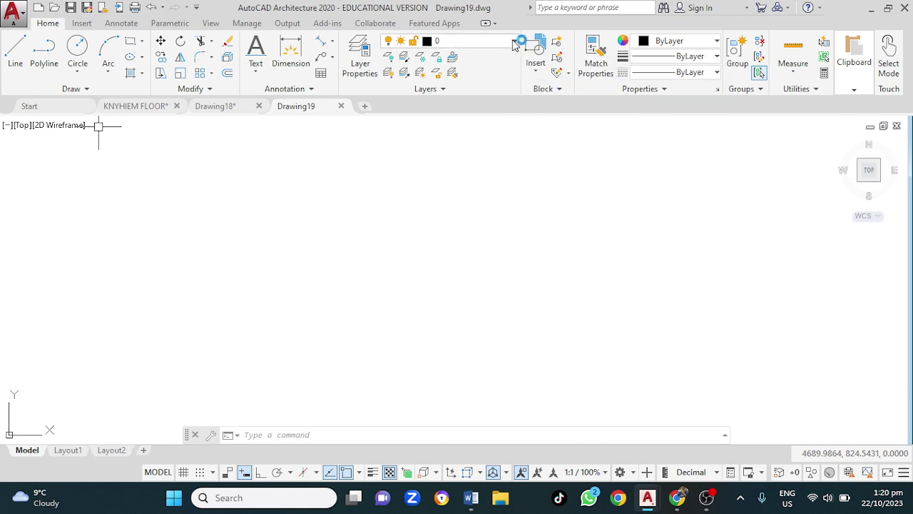
Open the Layer Properties Manager with LA and select layer 0
{"action": "left_click", "coordinate": [514, 43]}
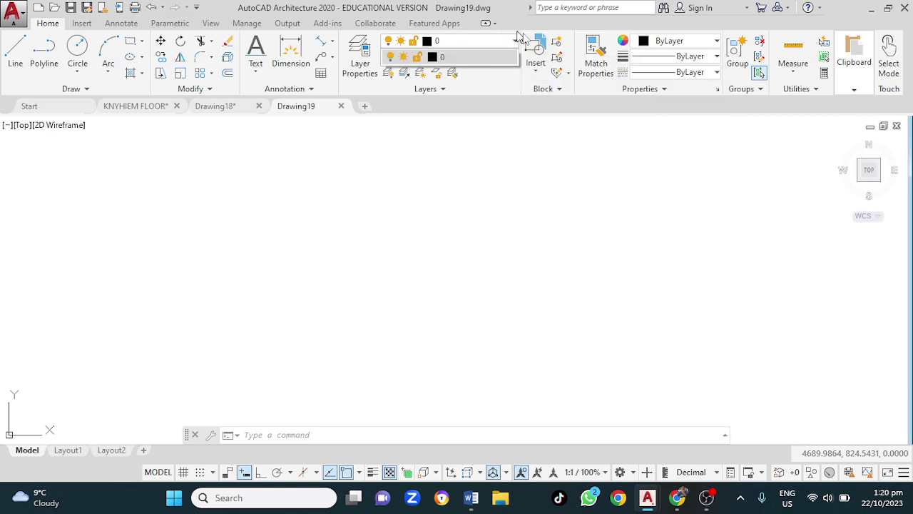
{"action": "left_click", "coordinate": [514, 46]}
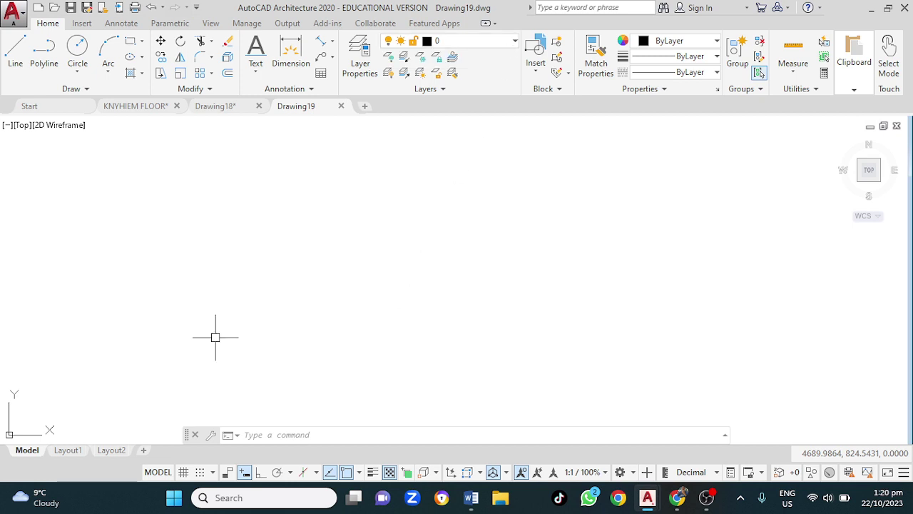
{"action": "type", "text": "la"}
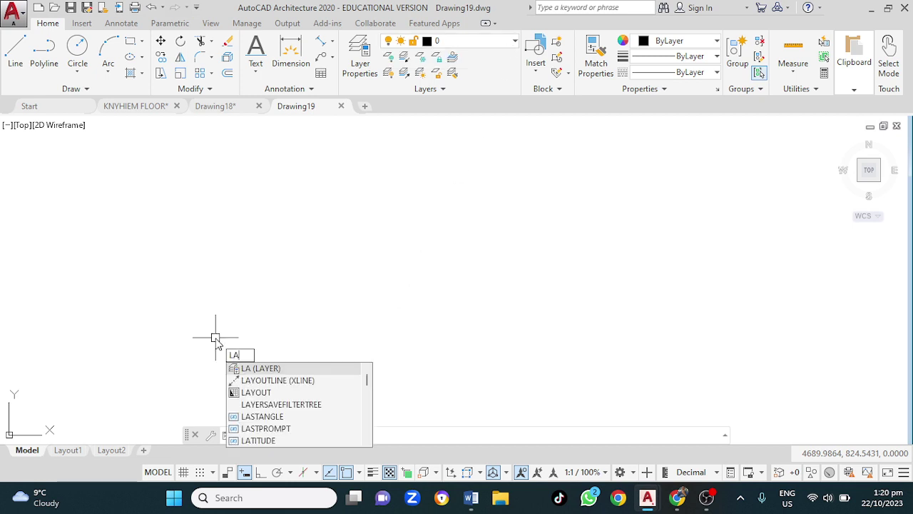
{"action": "key", "text": "Return"}
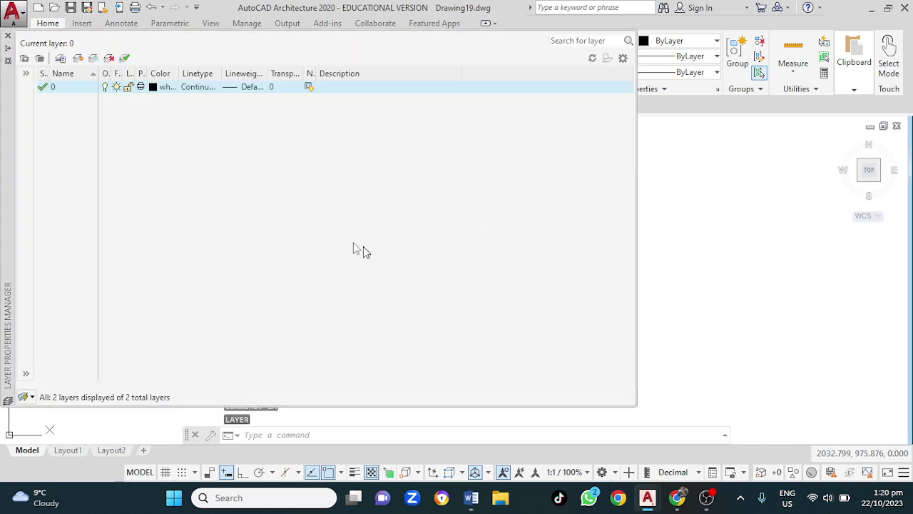
{"action": "left_click", "coordinate": [71, 87]}
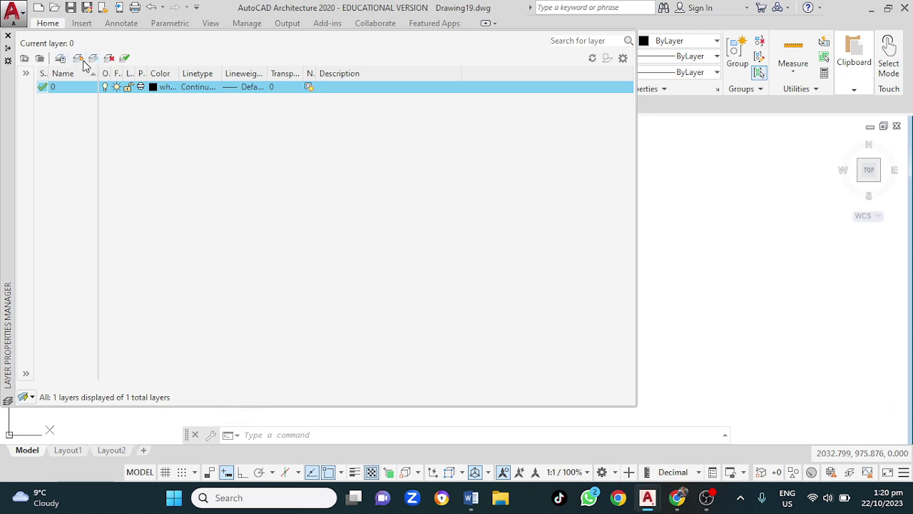
Create a blue layer named DIM, then add another new layer below it
{"action": "left_click", "coordinate": [79, 58]}
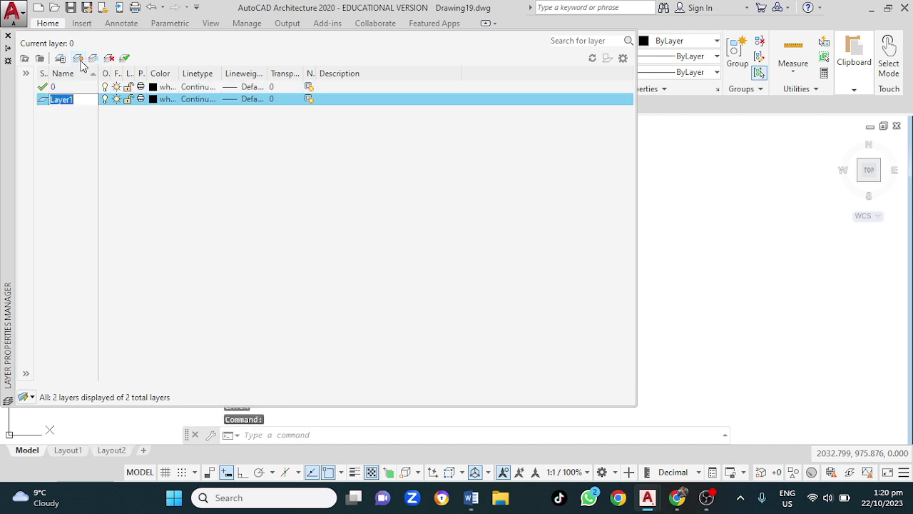
{"action": "left_click", "coordinate": [74, 99]}
{"action": "key", "text": "BackSpace"}
{"action": "key", "text": "BackSpace"}
{"action": "key", "text": "BackSpace"}
{"action": "key", "text": "BackSpace"}
{"action": "key", "text": "BackSpace"}
{"action": "key", "text": "BackSpace"}
{"action": "type", "text": "DIM"}
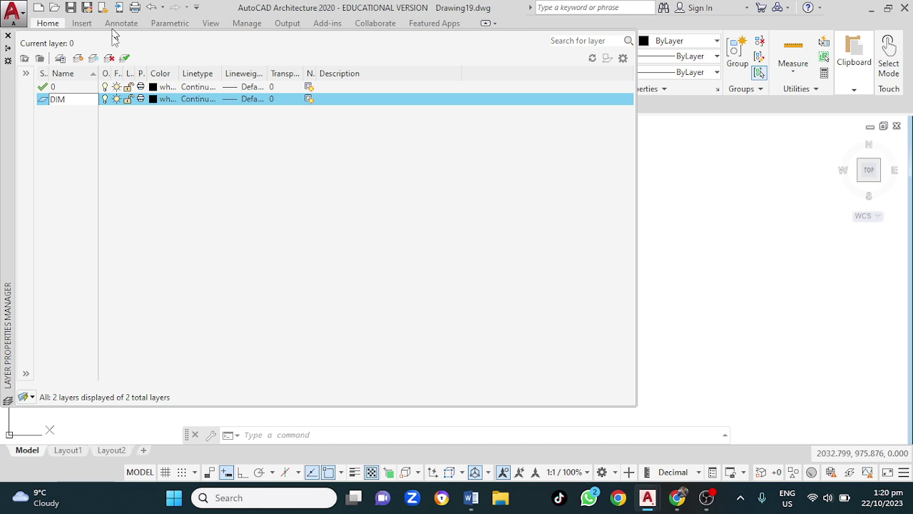
{"action": "key", "text": "Return"}
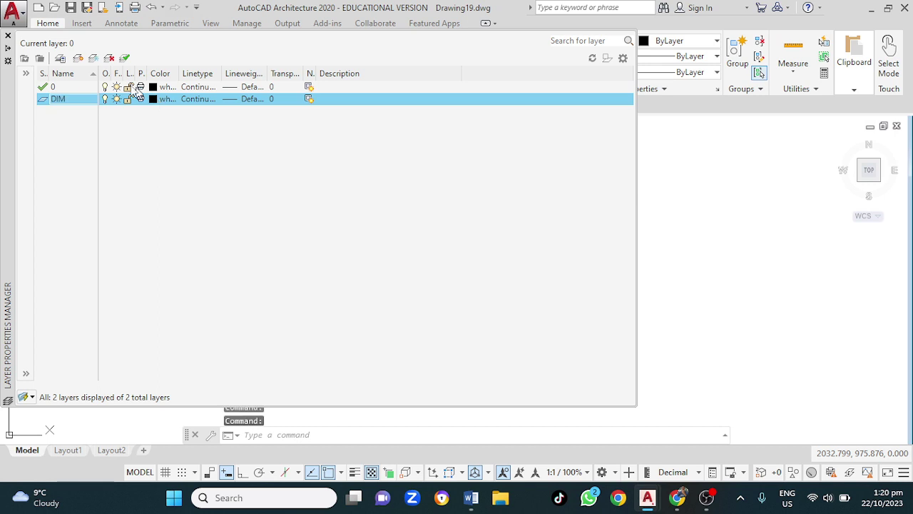
{"action": "left_click", "coordinate": [158, 99]}
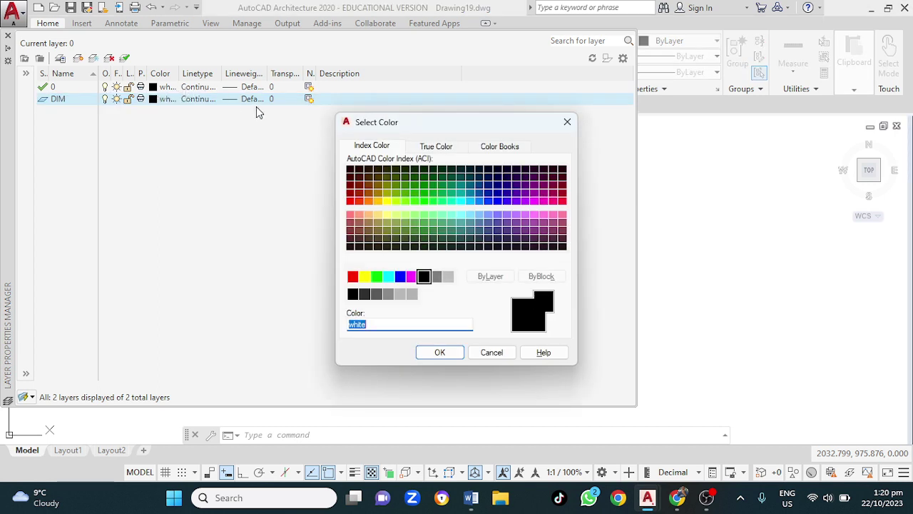
{"action": "left_click", "coordinate": [400, 277]}
{"action": "left_click", "coordinate": [435, 353]}
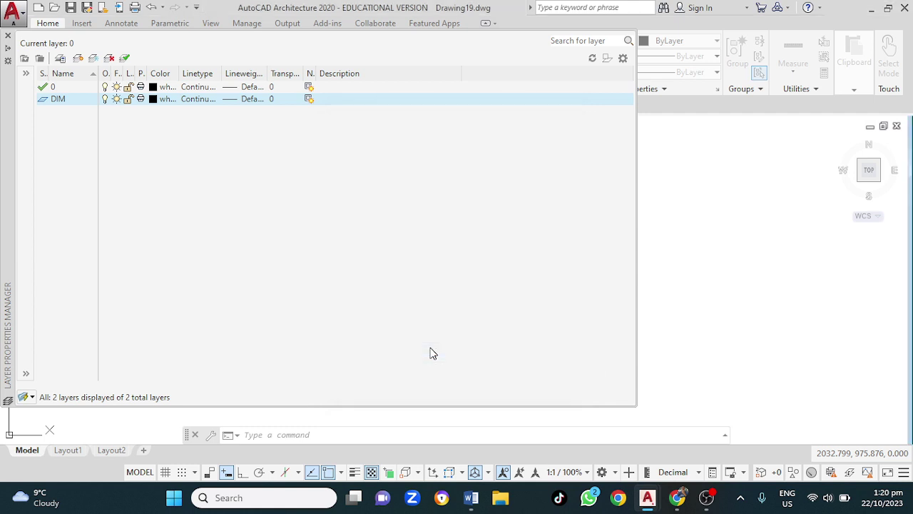
{"action": "left_click", "coordinate": [77, 60]}
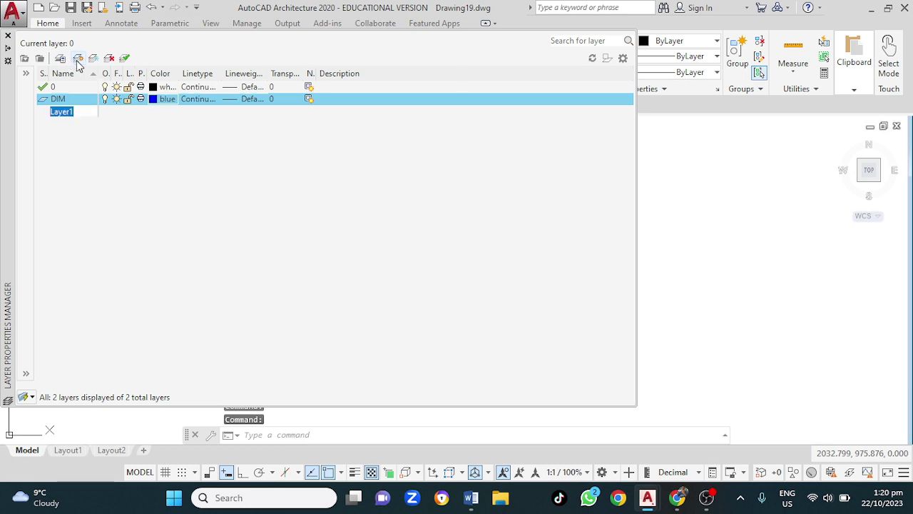
Name the new layer CON with colour 220 and a 0.25 mm lineweight
{"action": "key", "text": "BackSpace"}
{"action": "type", "text": "CON"}
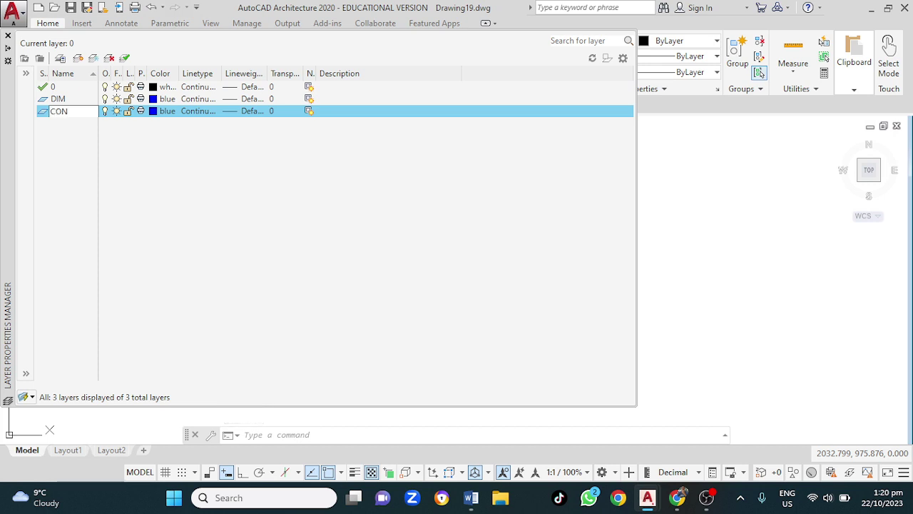
{"action": "key", "text": "Return"}
{"action": "left_click", "coordinate": [154, 112]}
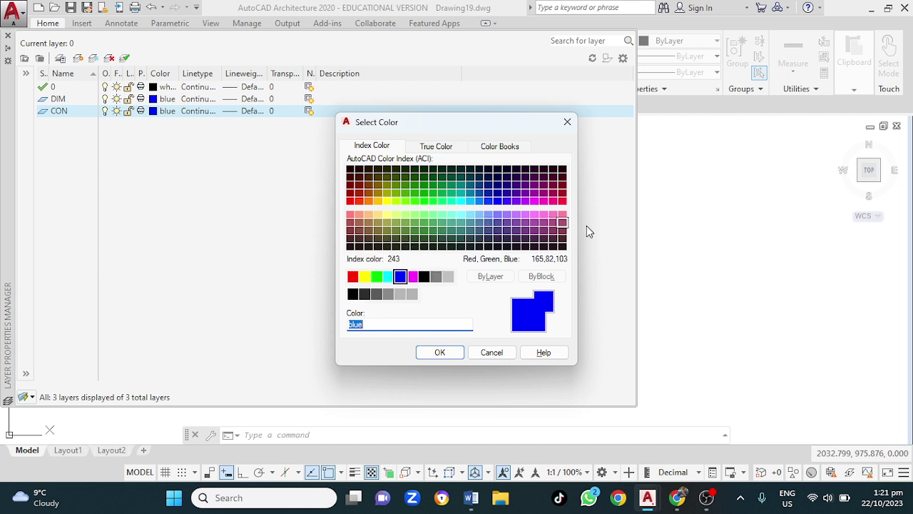
{"action": "left_click", "coordinate": [546, 205]}
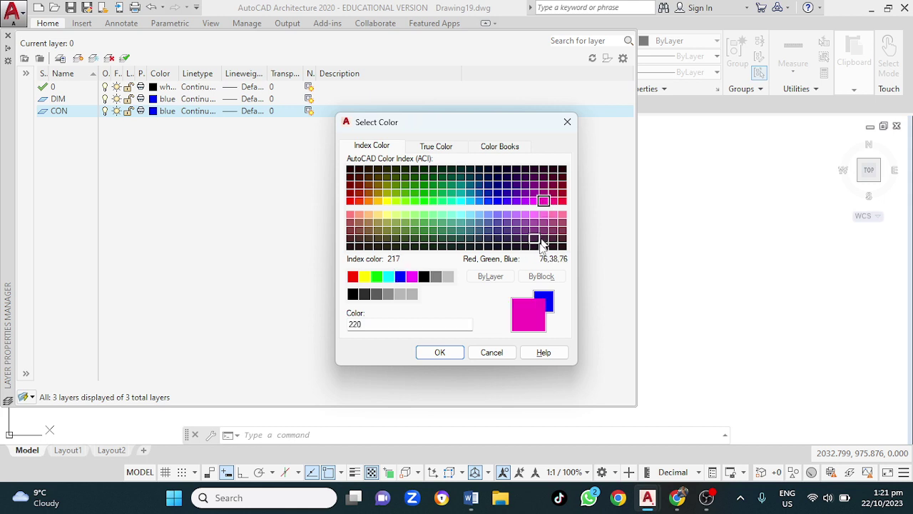
{"action": "left_click", "coordinate": [439, 353]}
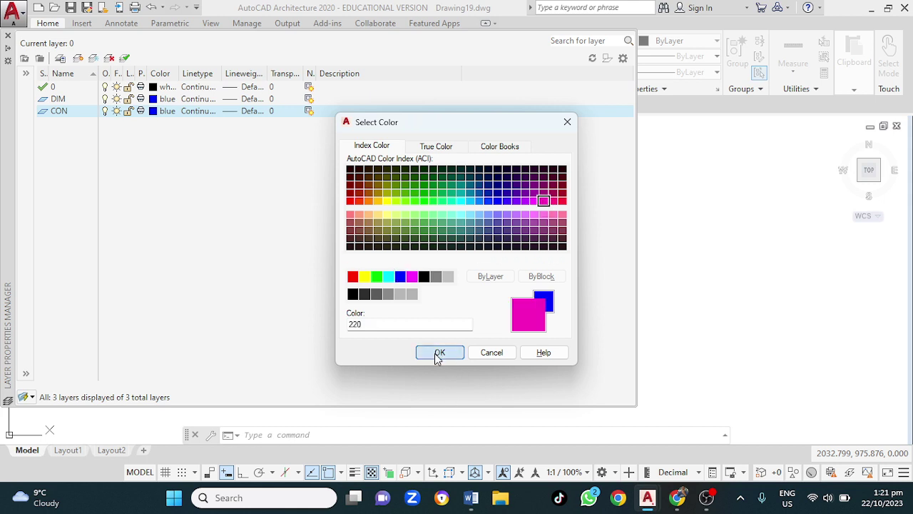
{"action": "left_click", "coordinate": [245, 113]}
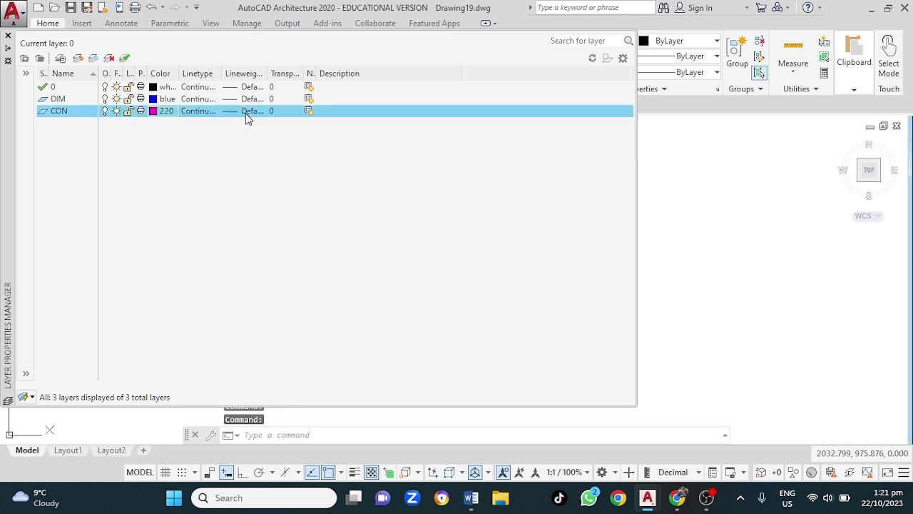
{"action": "left_click", "coordinate": [246, 112]}
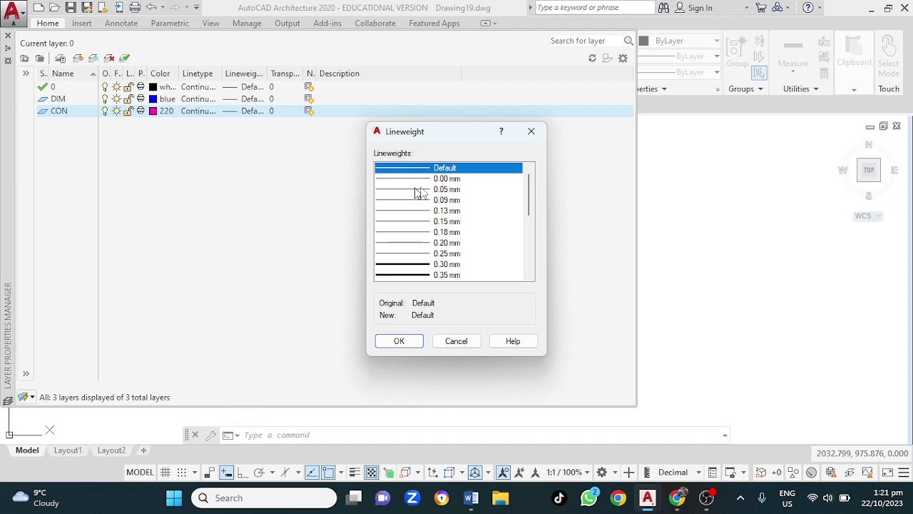
{"action": "left_click", "coordinate": [452, 254]}
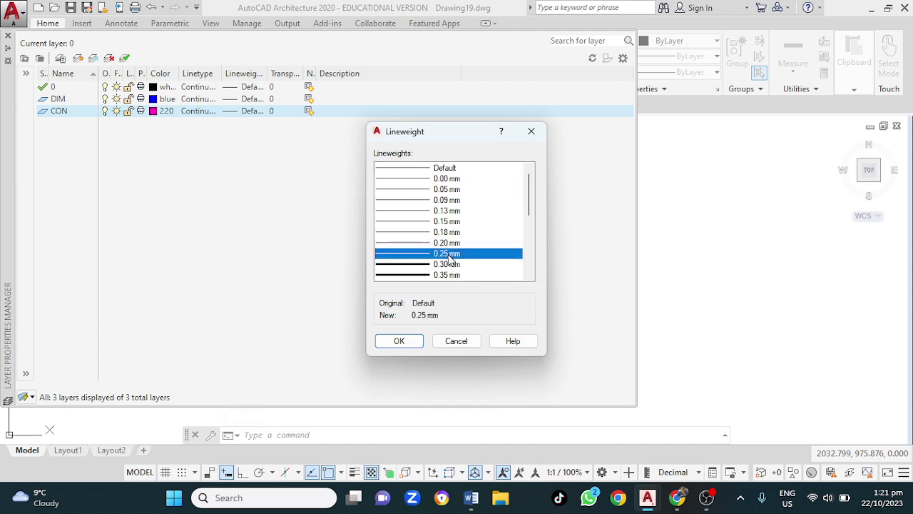
{"action": "left_click", "coordinate": [399, 342]}
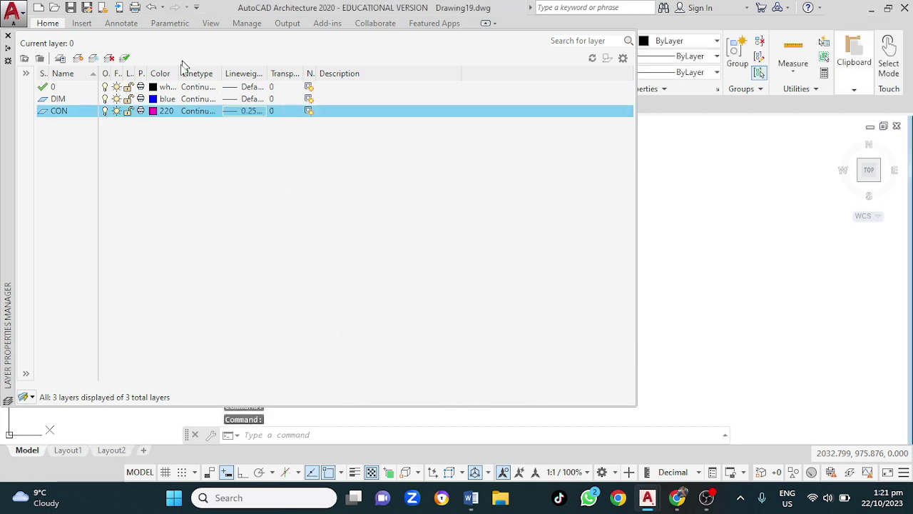
Give the DIM layer a 0.25 mm lineweight
{"action": "left_click", "coordinate": [246, 100]}
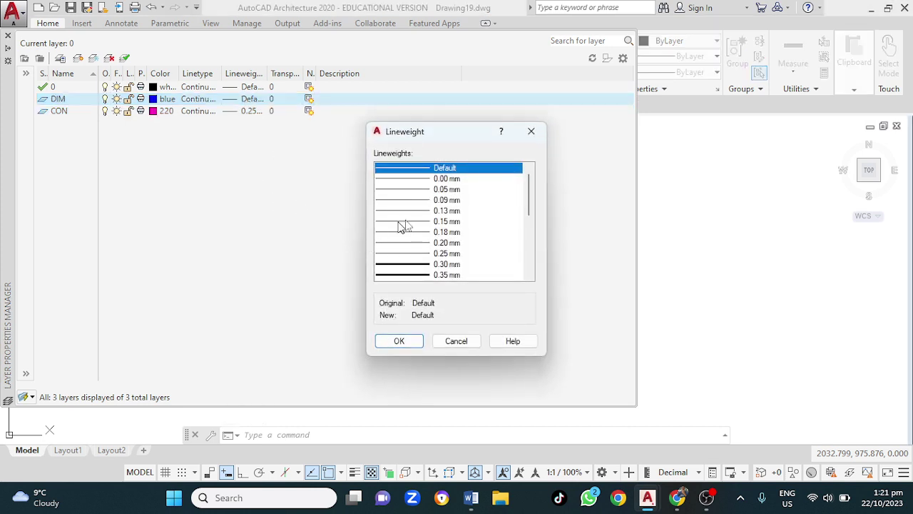
{"action": "left_click", "coordinate": [447, 254]}
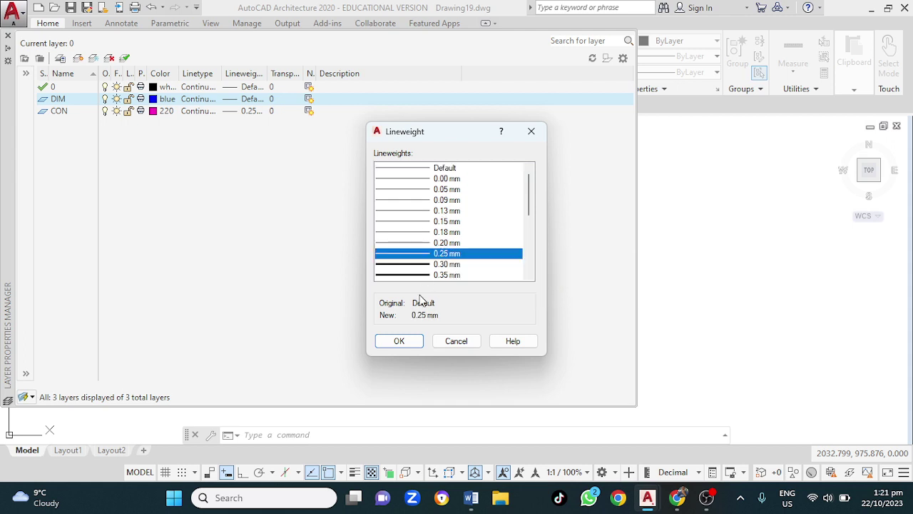
{"action": "left_click", "coordinate": [399, 341]}
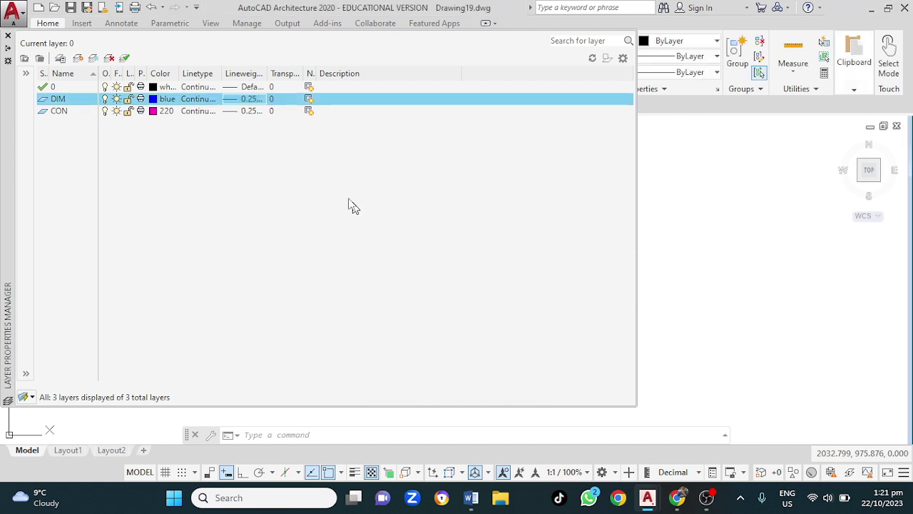
Add four new layers, Layer1 through Layer4, and select Layer1
{"action": "left_click", "coordinate": [78, 59]}
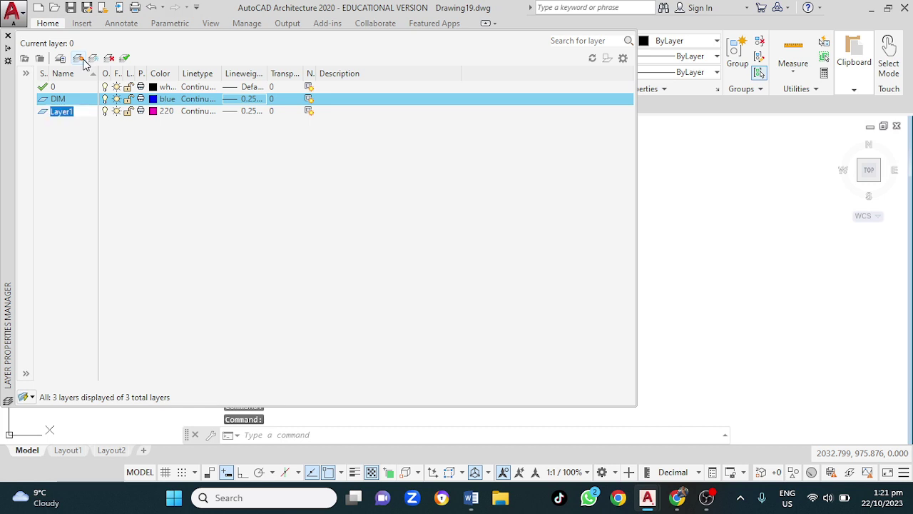
{"action": "left_click", "coordinate": [80, 62]}
{"action": "left_click", "coordinate": [81, 62]}
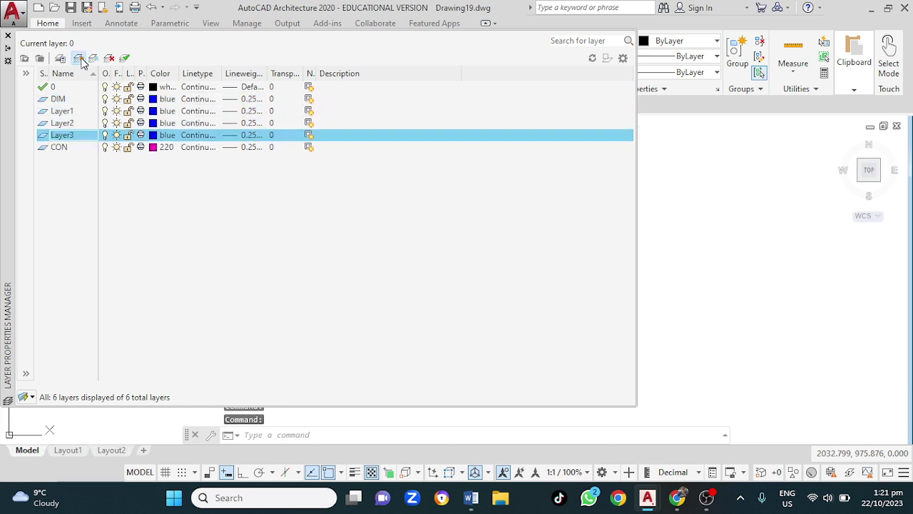
{"action": "left_click", "coordinate": [80, 63]}
{"action": "left_click", "coordinate": [78, 114]}
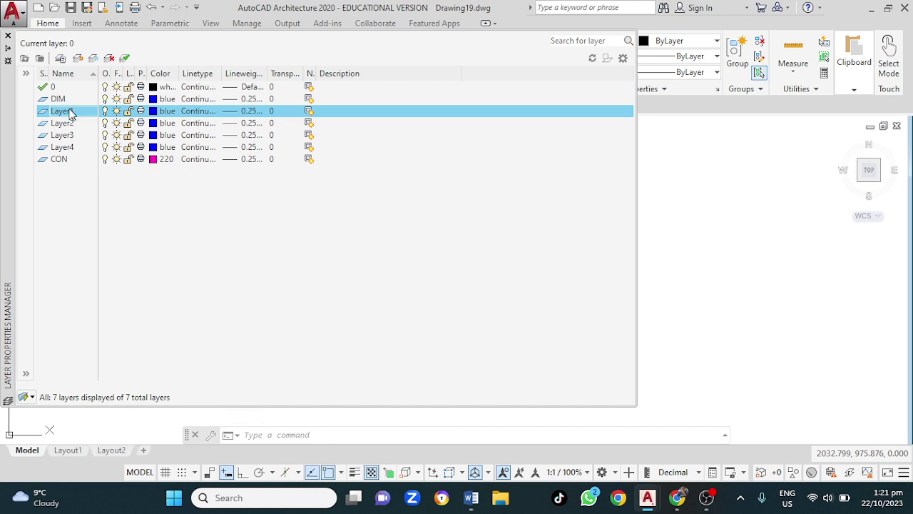
Rename Layer1 to CENTRE LINE and colour it green, then move to Layer2
{"action": "double_click", "coordinate": [78, 115]}
{"action": "type", "text": "CENTRE LINE"}
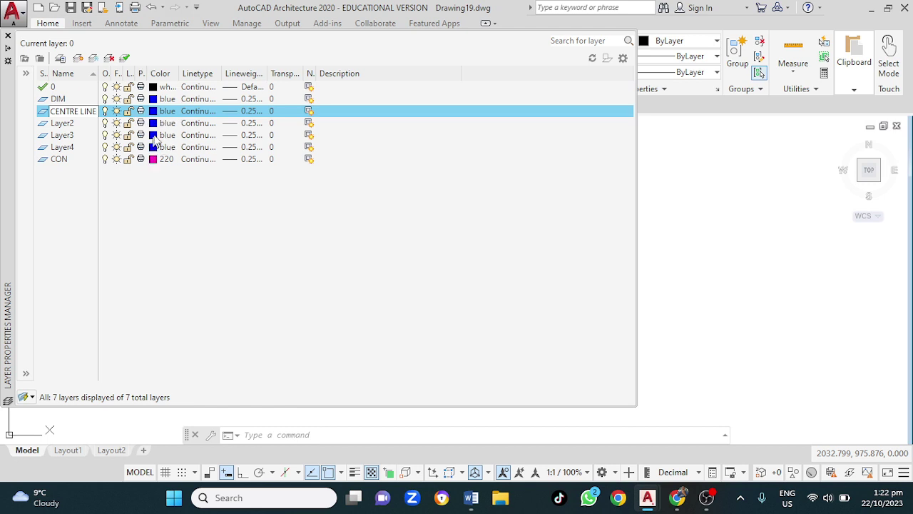
{"action": "left_click", "coordinate": [183, 116]}
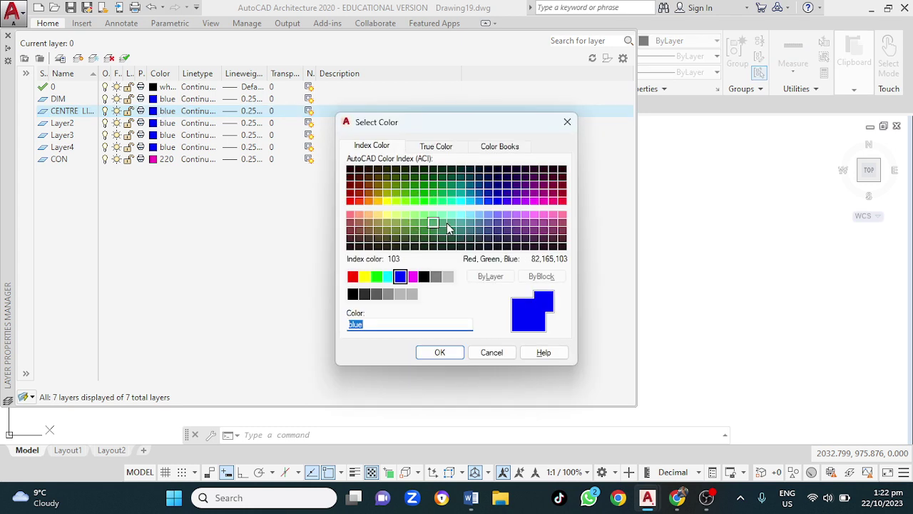
{"action": "left_click", "coordinate": [377, 277]}
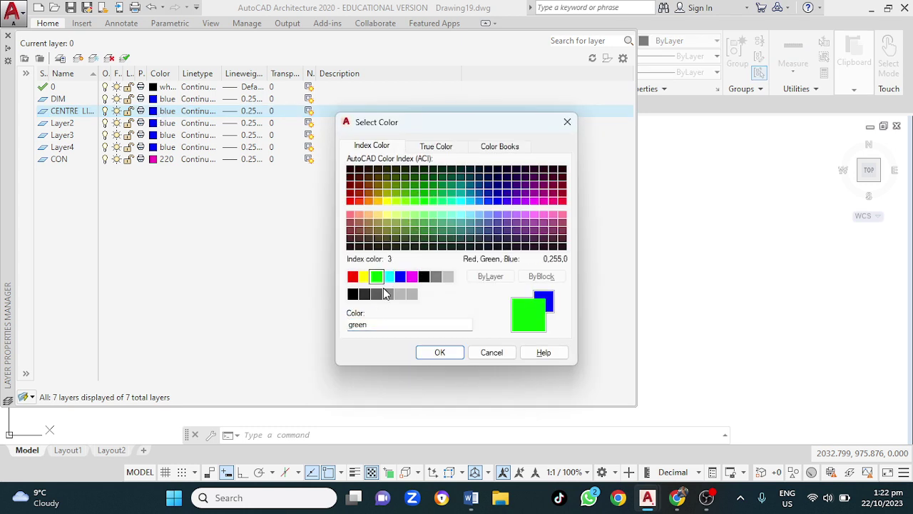
{"action": "left_click", "coordinate": [439, 352]}
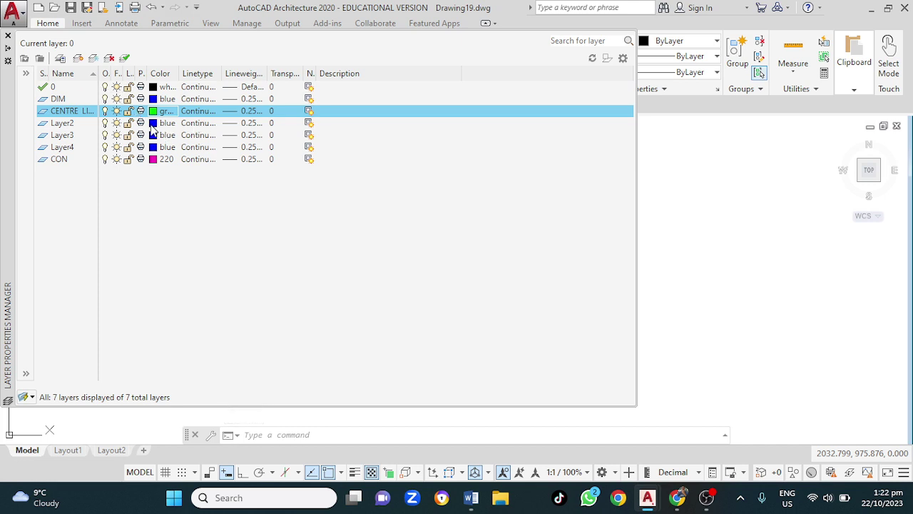
{"action": "double_click", "coordinate": [76, 124]}
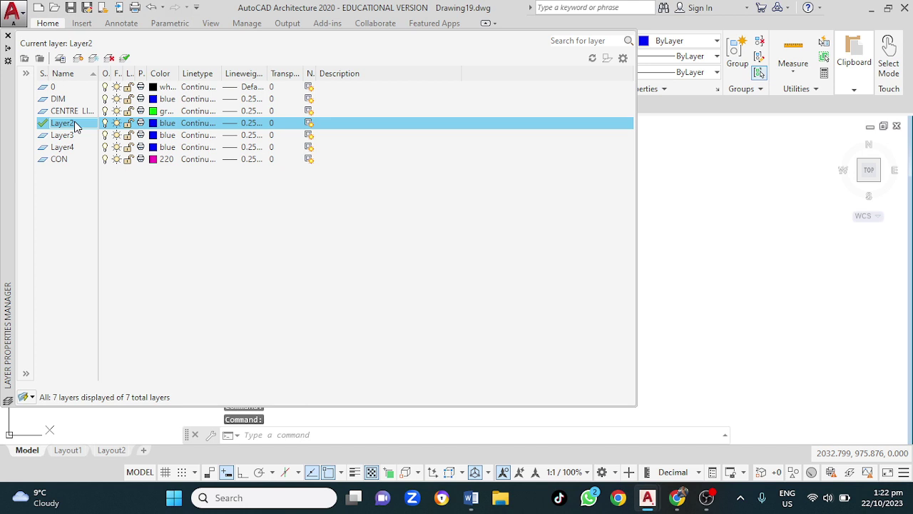
Rename Layer2 to HATCH
{"action": "left_click", "coordinate": [77, 124]}
{"action": "key", "text": "BackSpace"}
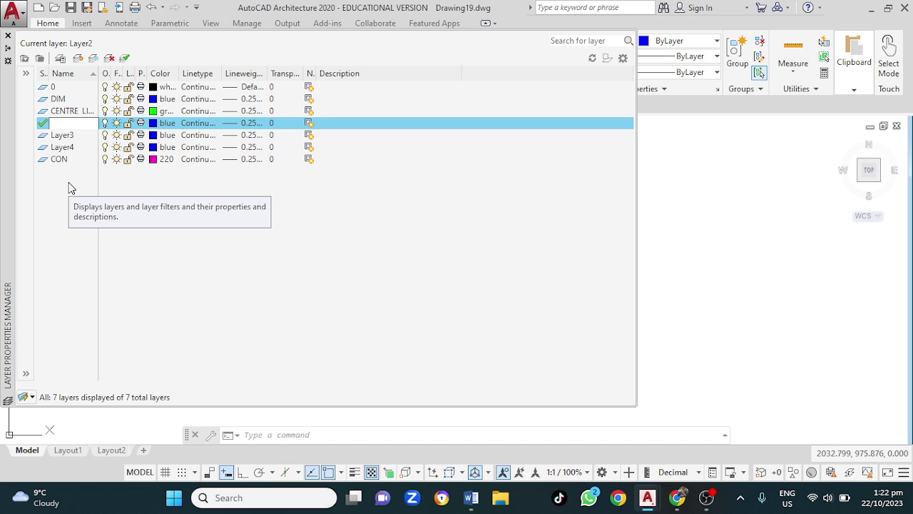
{"action": "key", "text": "Return"}
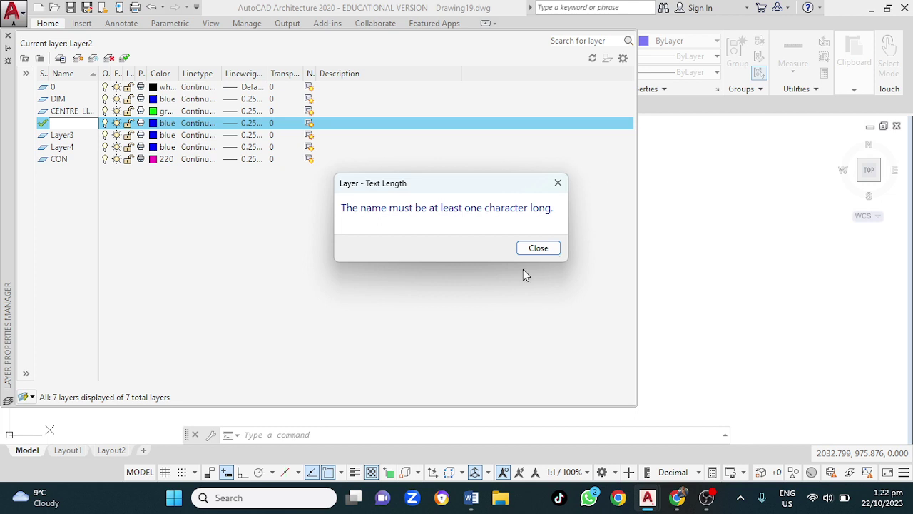
{"action": "left_click", "coordinate": [536, 248]}
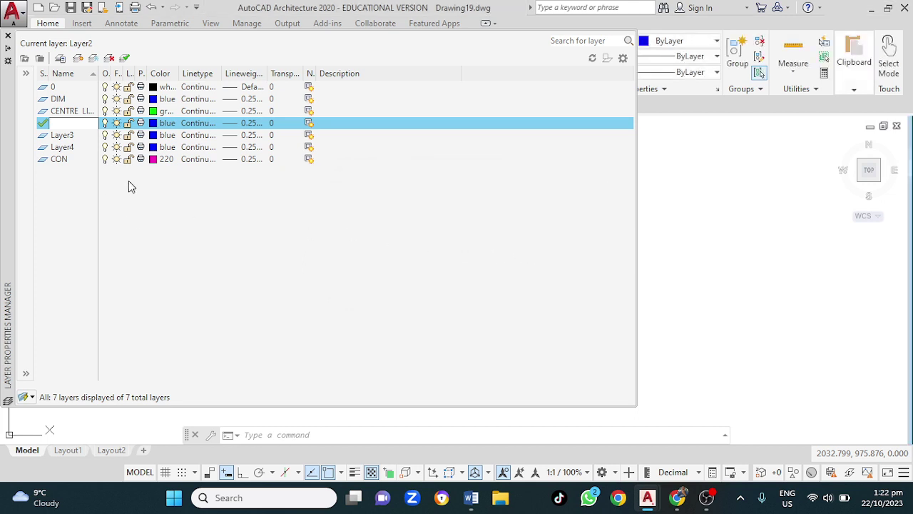
{"action": "type", "text": "HATCH"}
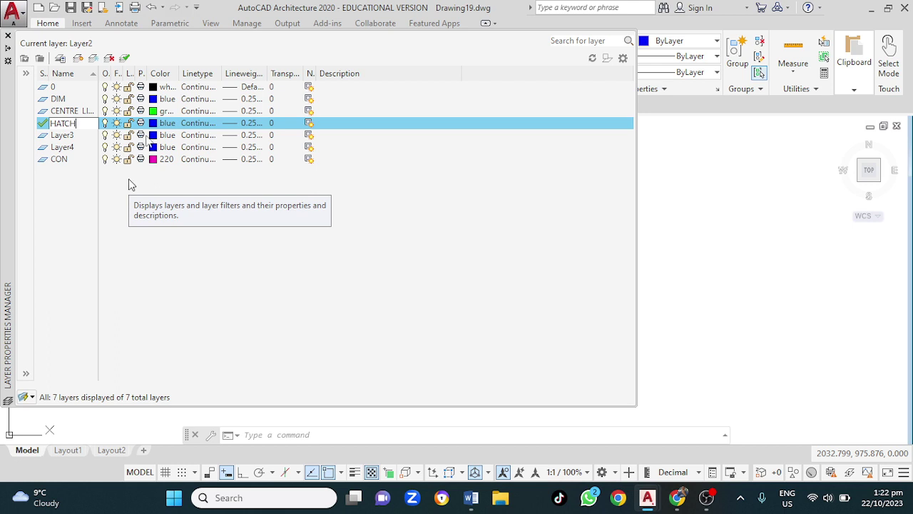
{"action": "key", "text": "Return"}
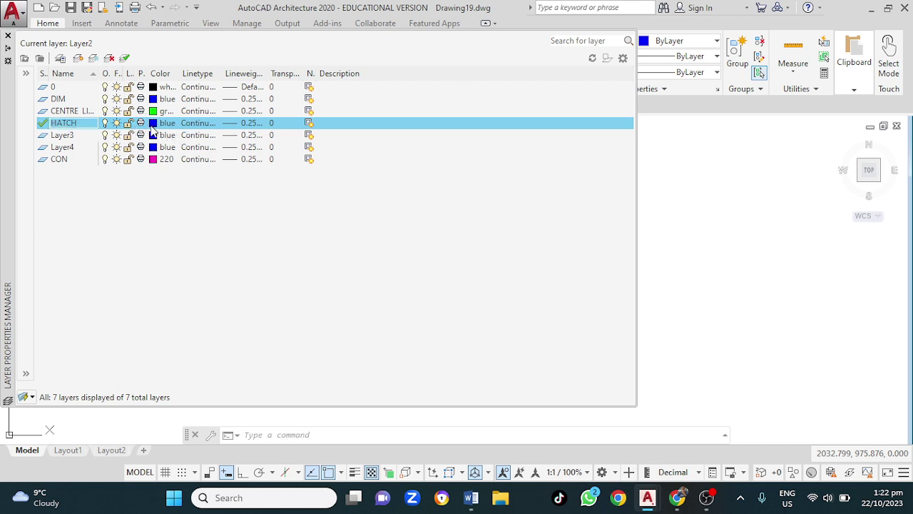
Set the HATCH layer colour to index 22
{"action": "left_click", "coordinate": [154, 124]}
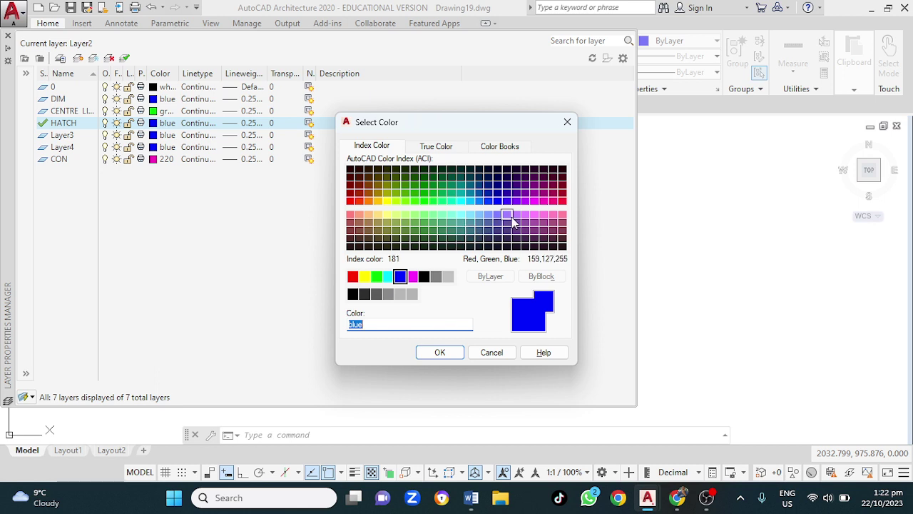
{"action": "left_click", "coordinate": [563, 194]}
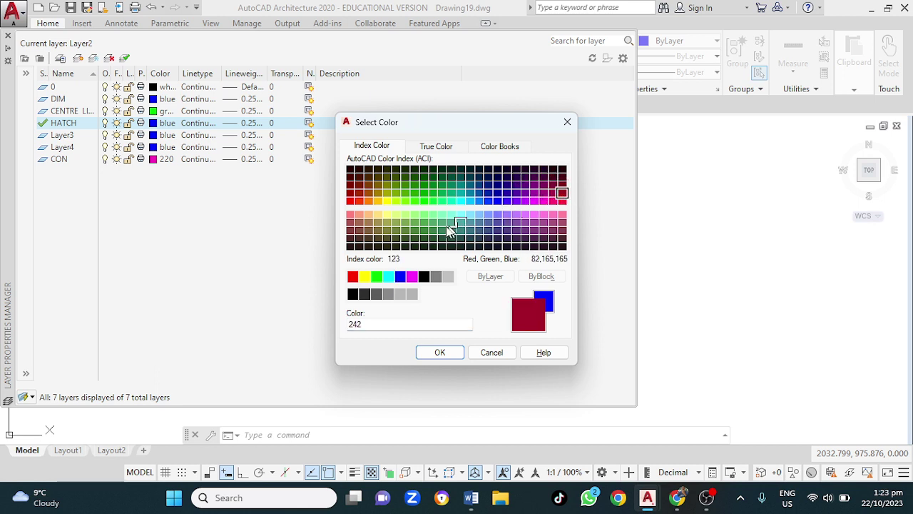
{"action": "left_click", "coordinate": [361, 193]}
{"action": "left_click", "coordinate": [438, 353]}
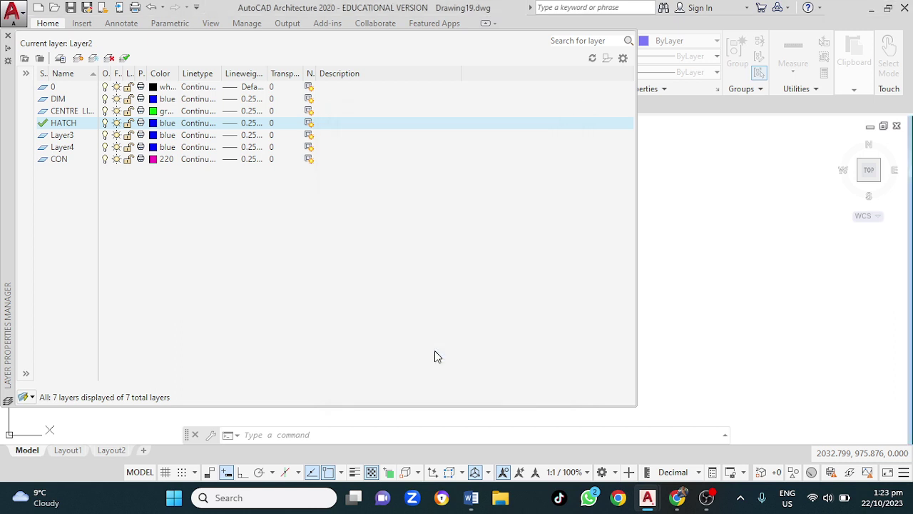
Check the lineweight and linetype options, leaving HATCH's linetype Continuous
{"action": "left_click", "coordinate": [254, 125]}
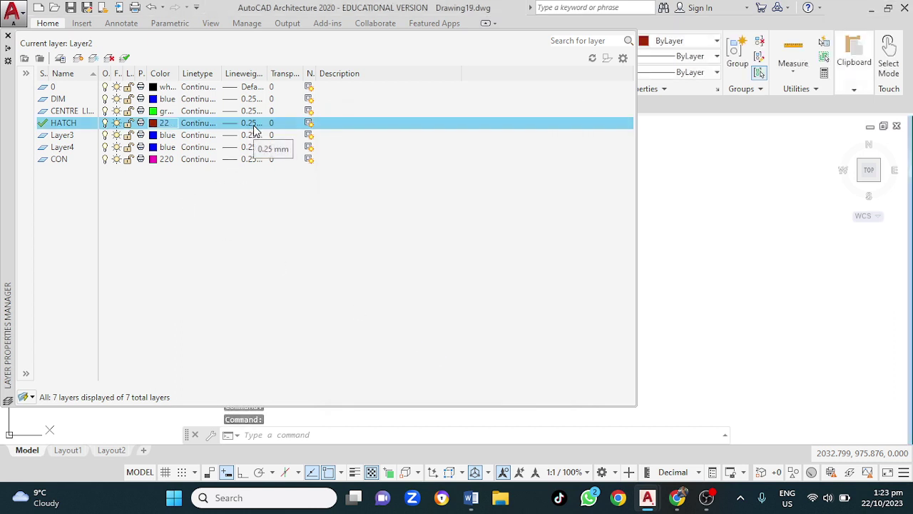
{"action": "left_click", "coordinate": [255, 165]}
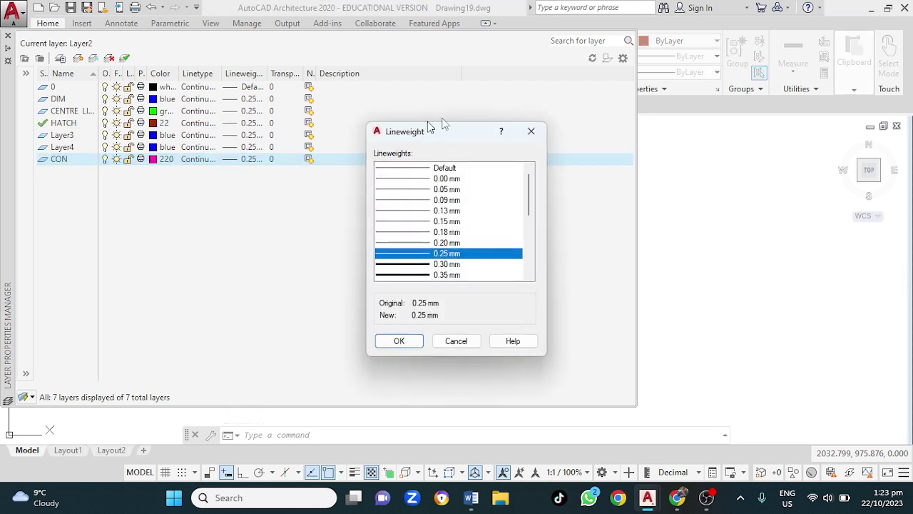
{"action": "left_click", "coordinate": [529, 132]}
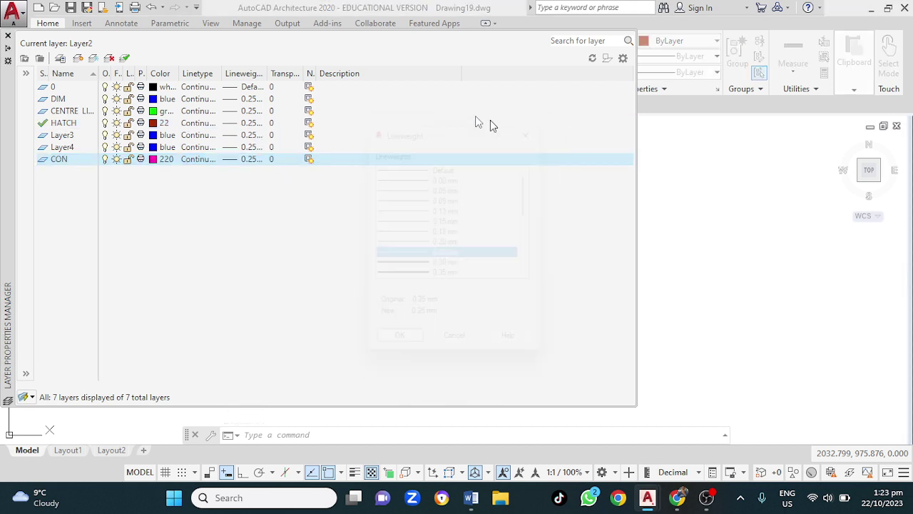
{"action": "left_click", "coordinate": [211, 124]}
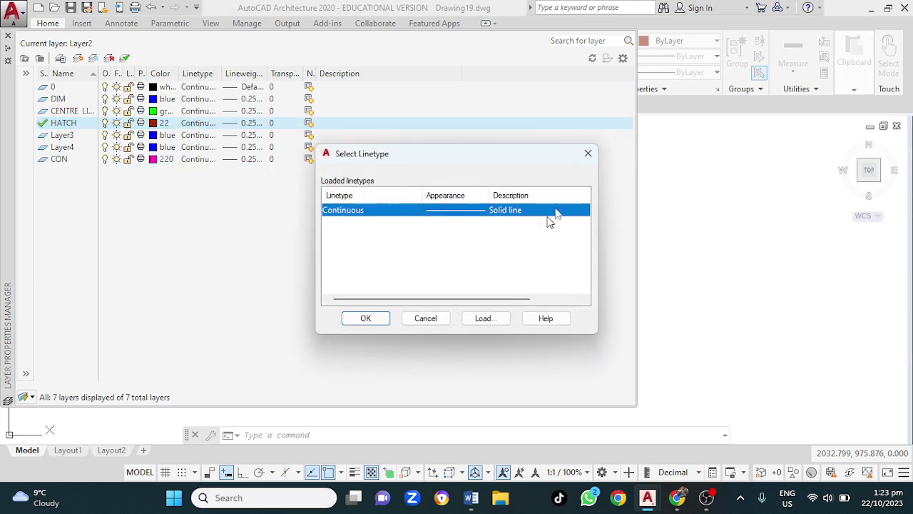
{"action": "left_click", "coordinate": [588, 153]}
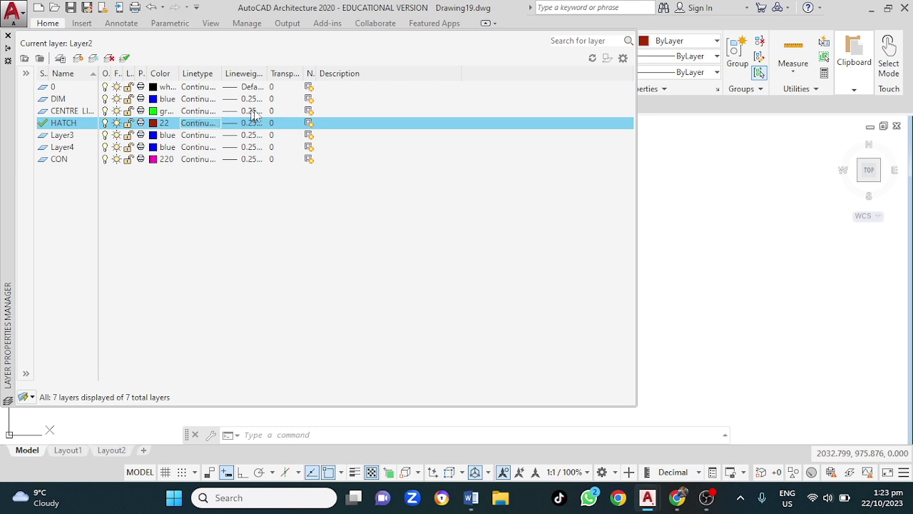
Change the CENTRE LINE layer's lineweight from 0.25 mm to 0.30 mm
{"action": "left_click", "coordinate": [250, 112]}
{"action": "left_click", "coordinate": [250, 117]}
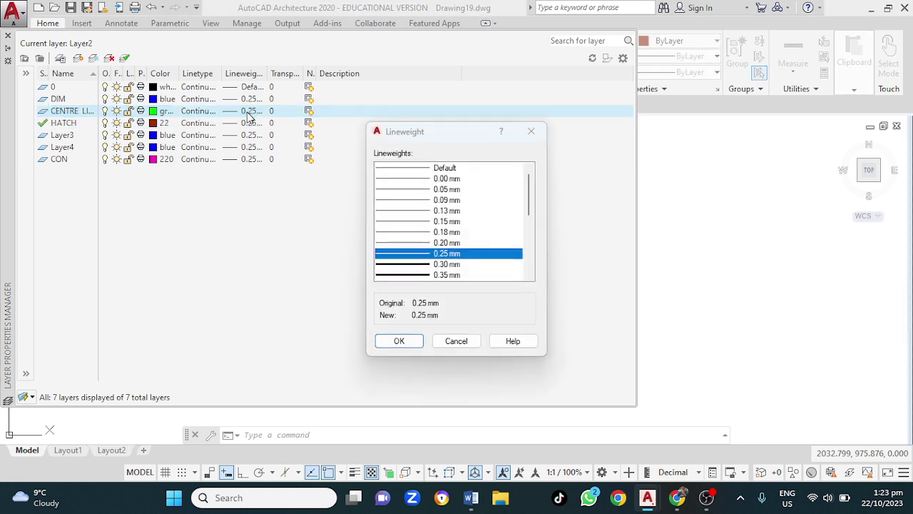
{"action": "left_click", "coordinate": [447, 265]}
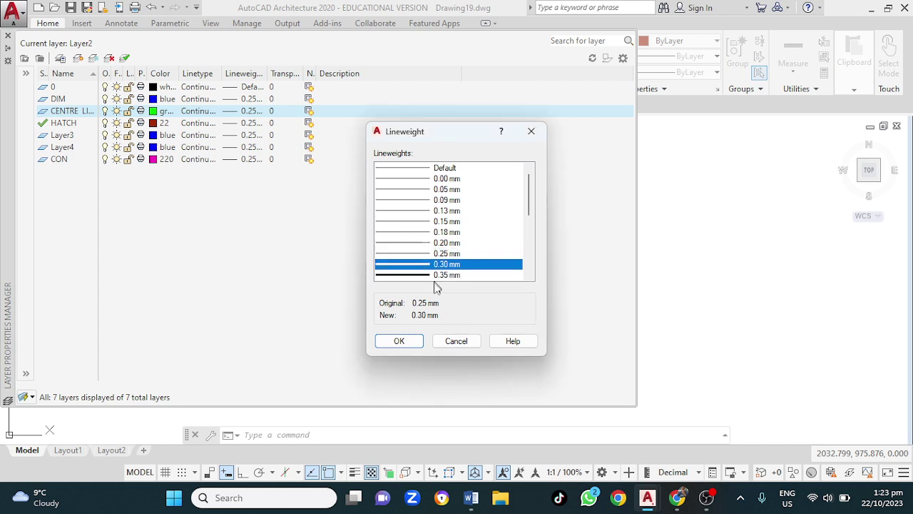
{"action": "left_click", "coordinate": [396, 341]}
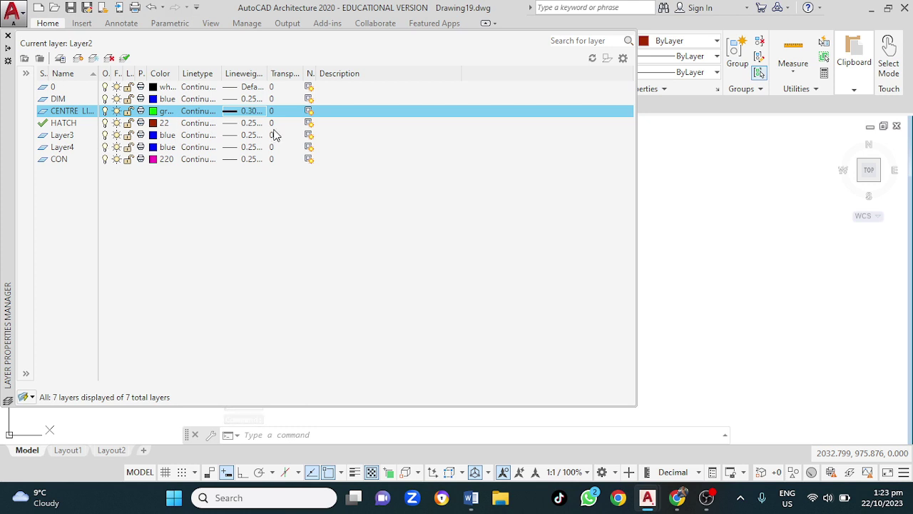
{"action": "left_click", "coordinate": [90, 139]}
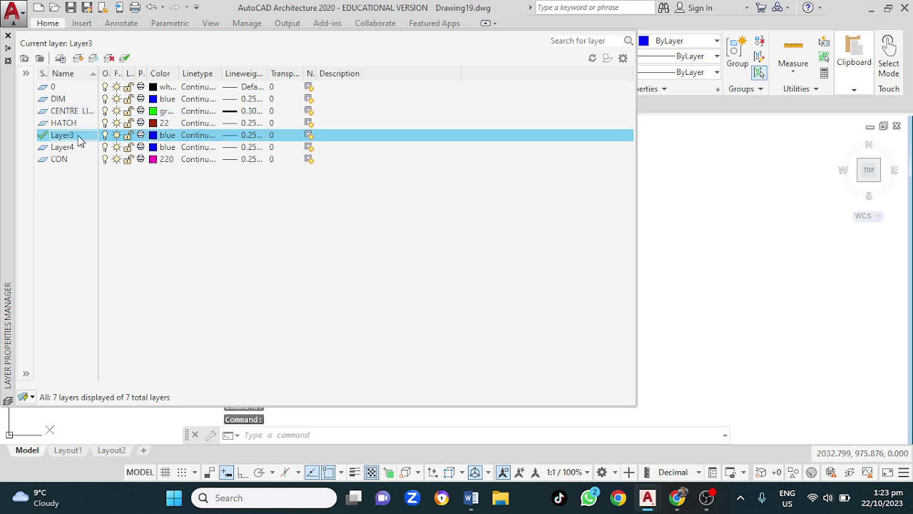
Rename Layer3 to BROKEN LINE
{"action": "double_click", "coordinate": [83, 136]}
{"action": "key", "text": "BackSpace"}
{"action": "type", "text": "BROKEN LIN"}
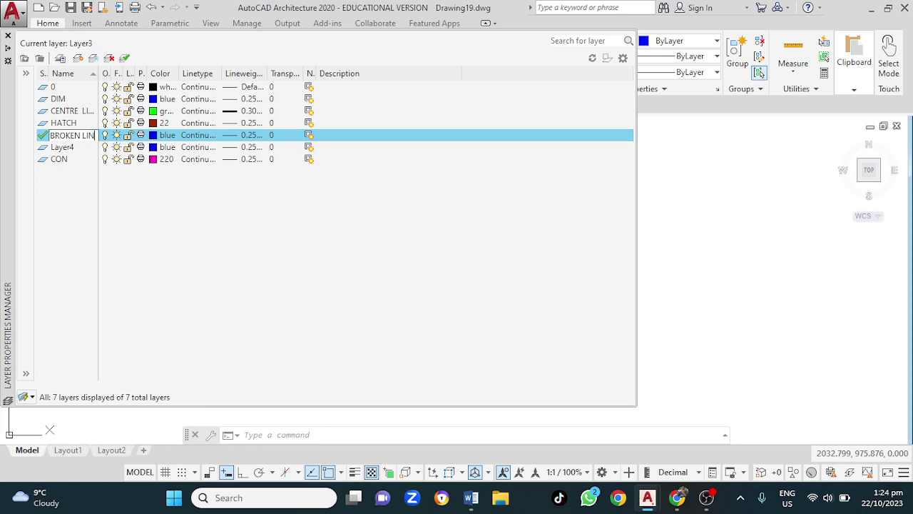
{"action": "type", "text": "E"}
Set the BROKEN LINE layer's colour to grey, index 9
{"action": "left_click", "coordinate": [157, 139]}
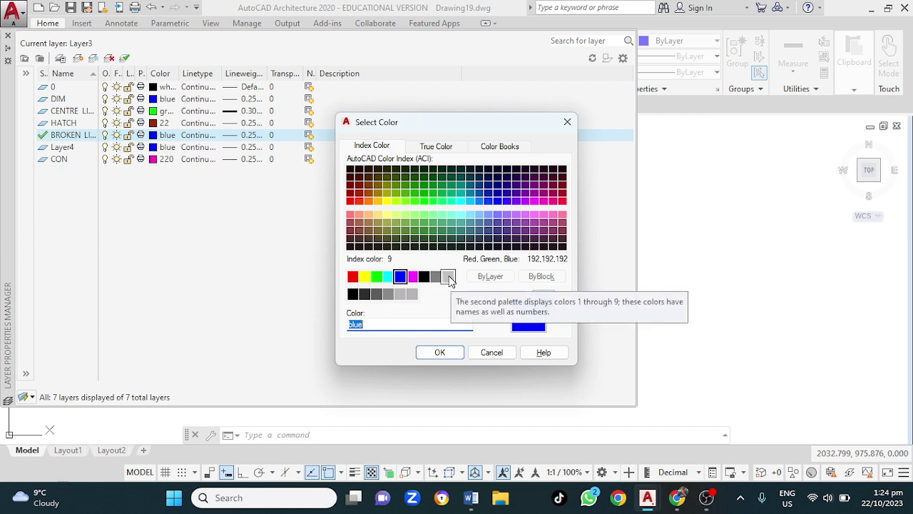
{"action": "left_click", "coordinate": [448, 277]}
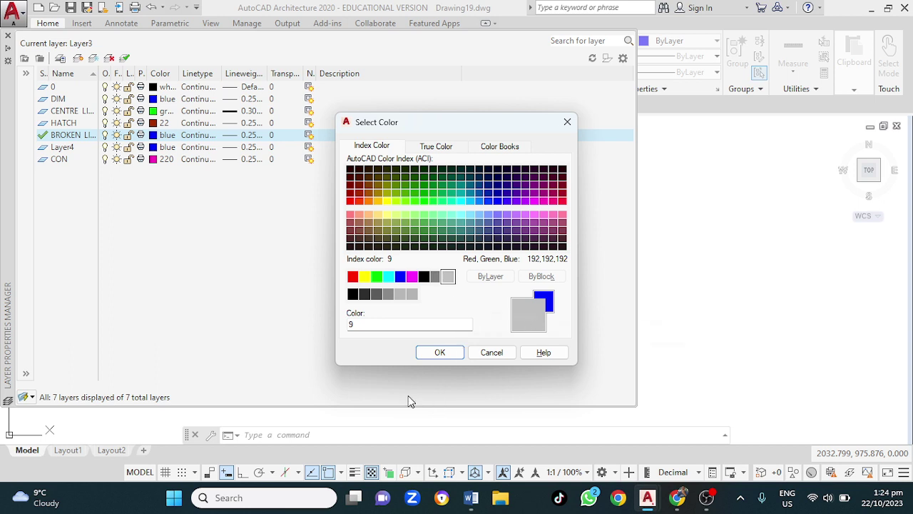
{"action": "left_click", "coordinate": [434, 352]}
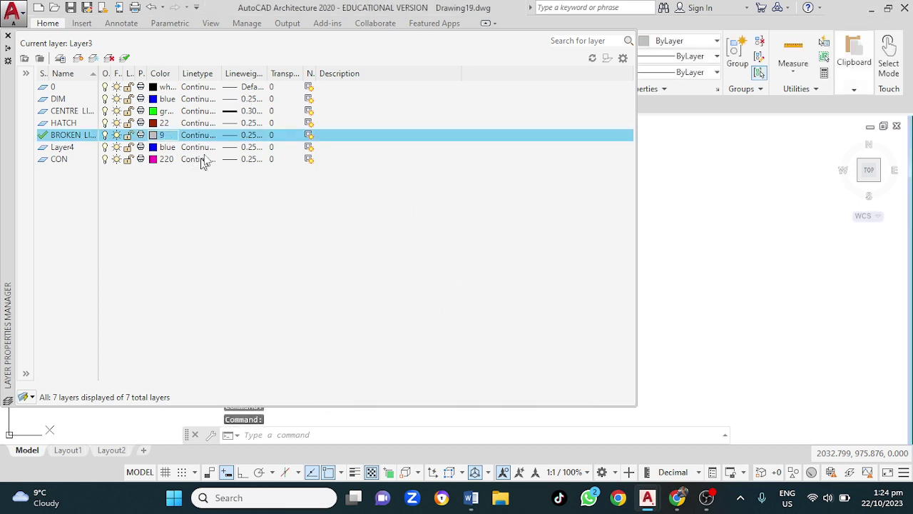
Add a new layer named OUTLINE and make Layer4 the current layer
{"action": "left_click", "coordinate": [79, 60]}
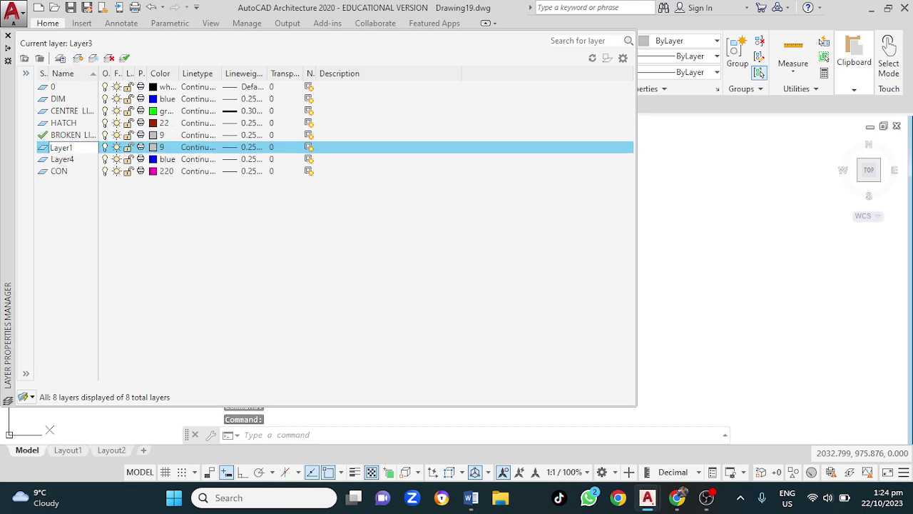
{"action": "key", "text": "BackSpace"}
{"action": "key", "text": "BackSpace"}
{"action": "key", "text": "BackSpace"}
{"action": "key", "text": "BackSpace"}
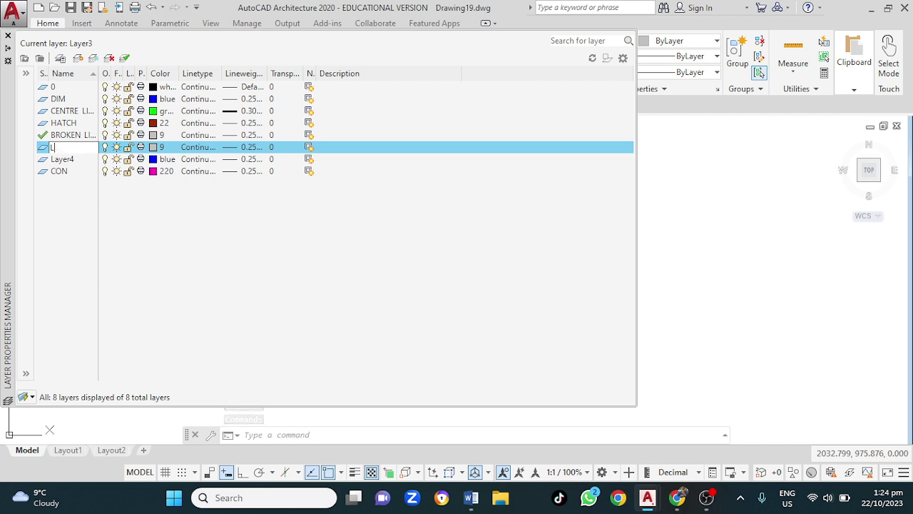
{"action": "key", "text": "BackSpace"}
{"action": "key", "text": "BackSpace"}
{"action": "type", "text": "OUTLINE"}
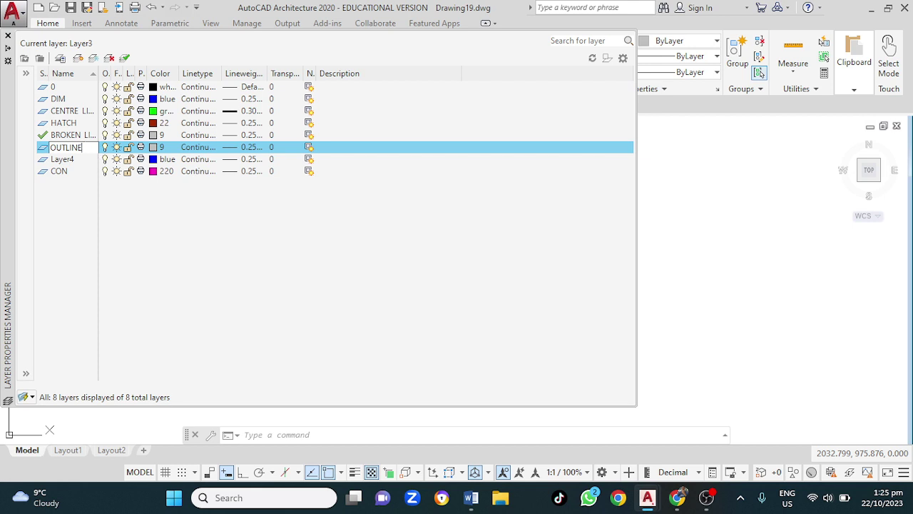
{"action": "double_click", "coordinate": [86, 165]}
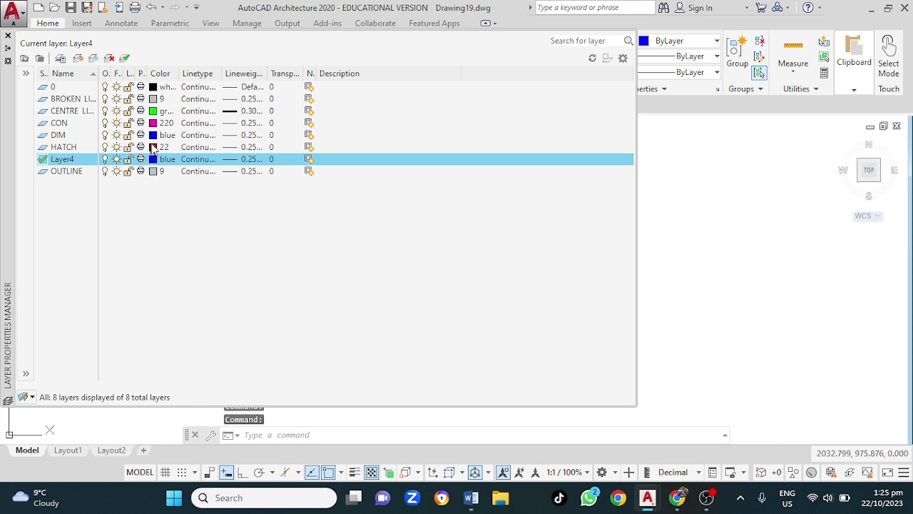
Set the OUTLINE layer's colour to white, index 7
{"action": "left_click", "coordinate": [153, 172]}
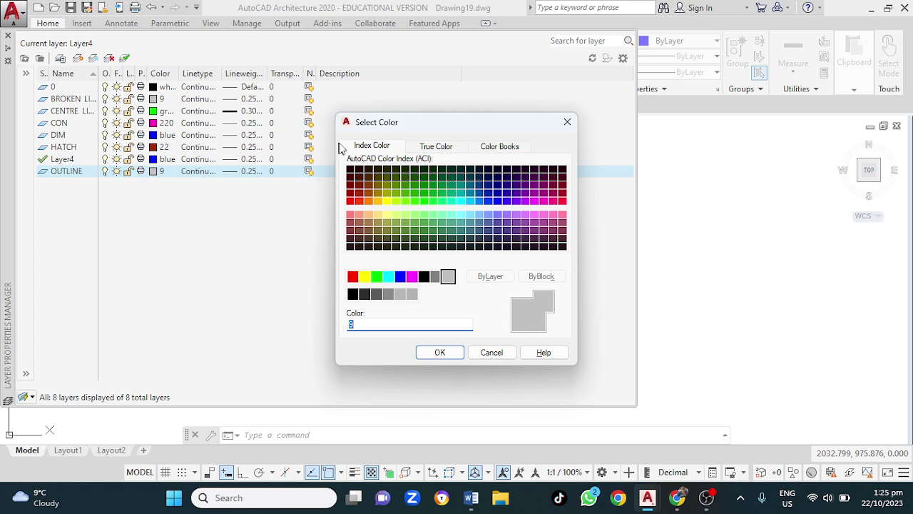
{"action": "left_click", "coordinate": [431, 277]}
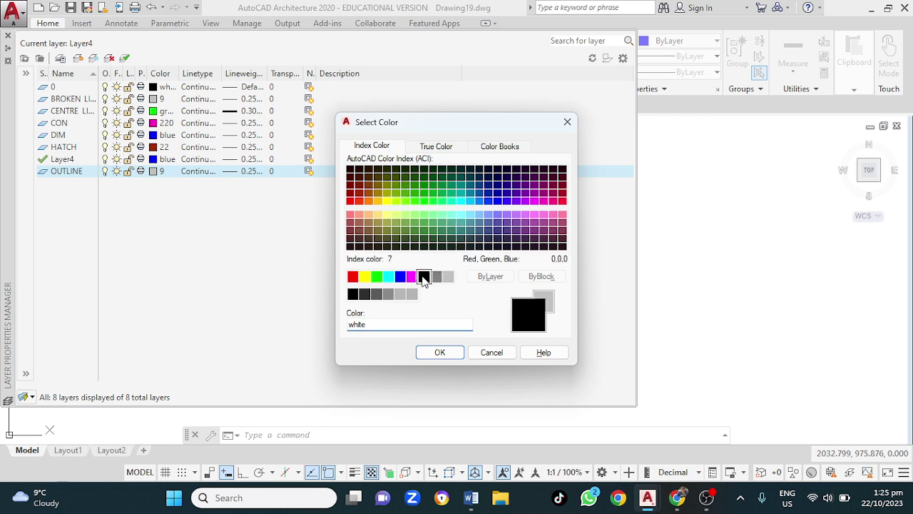
{"action": "left_click", "coordinate": [443, 351]}
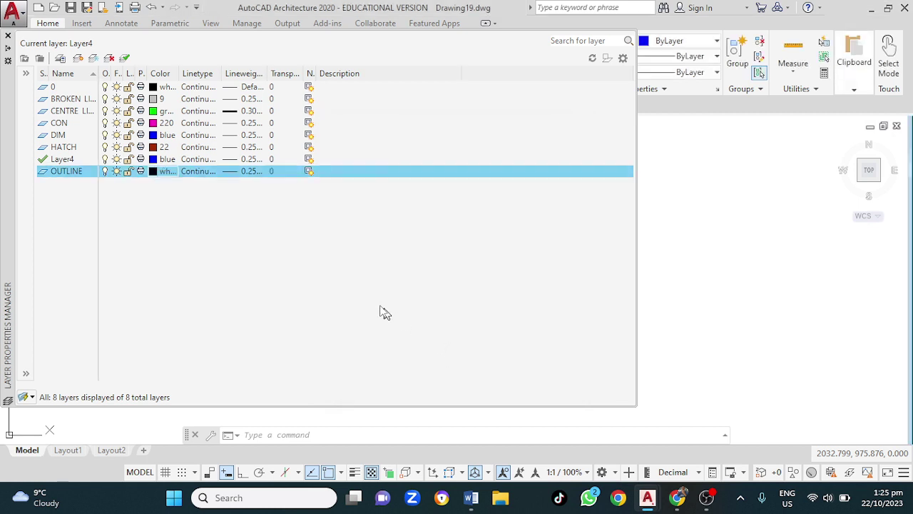
Give the OUTLINE layer a 0.30 mm lineweight
{"action": "left_click", "coordinate": [246, 171]}
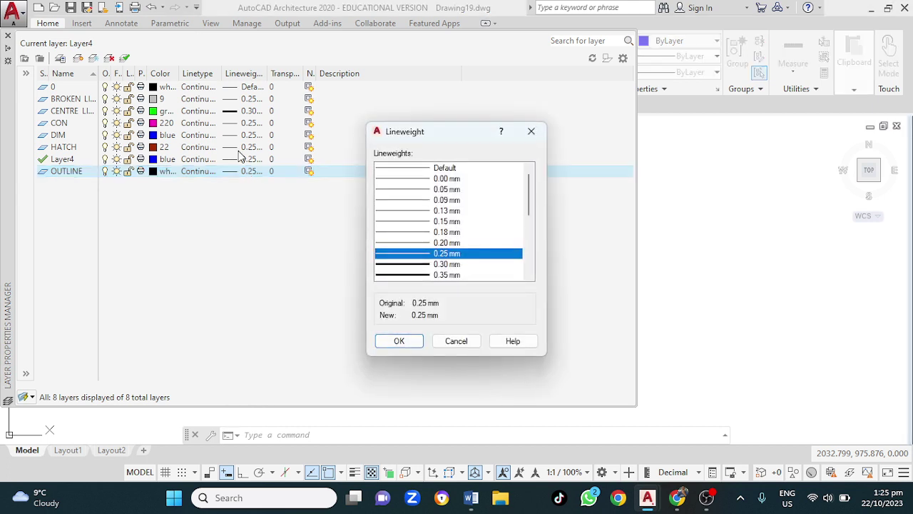
{"action": "left_click", "coordinate": [423, 265]}
{"action": "left_click", "coordinate": [413, 341]}
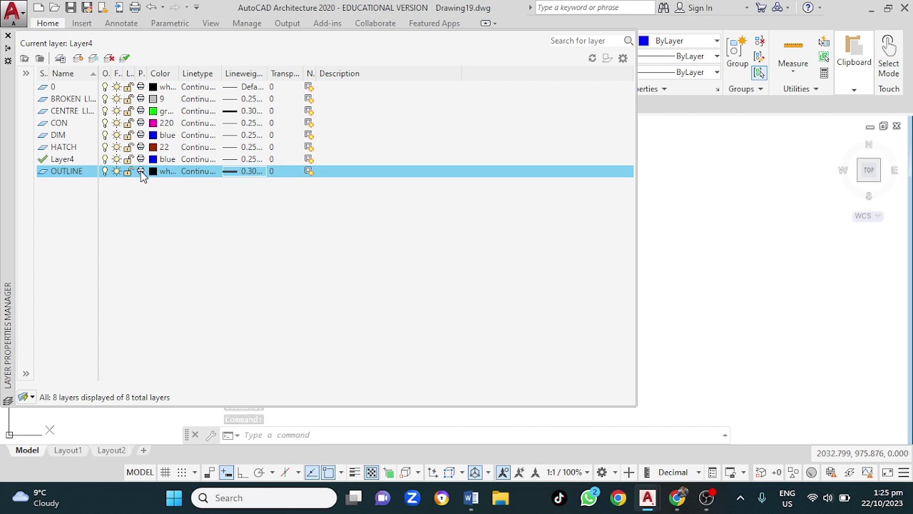
Add a new layer named TEXT with white colour
{"action": "left_click", "coordinate": [78, 58]}
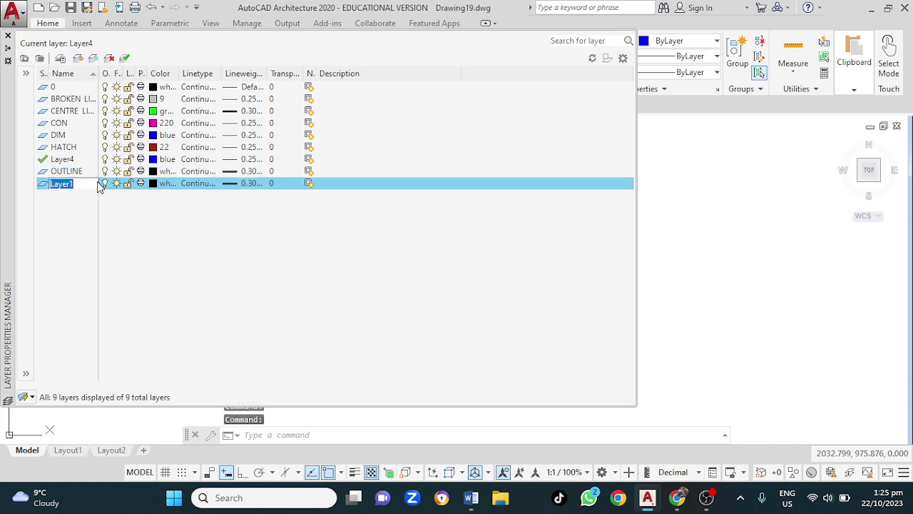
{"action": "key", "text": "BackSpace"}
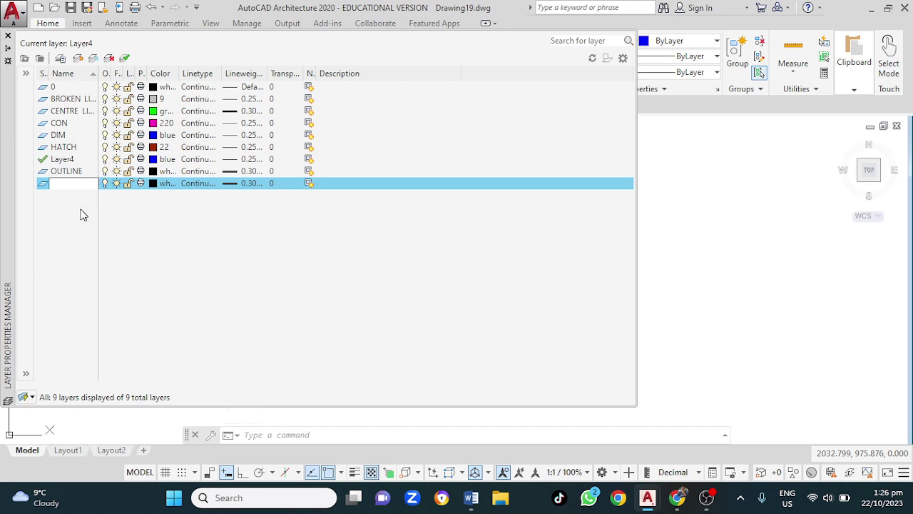
{"action": "type", "text": "TEXT"}
{"action": "left_click", "coordinate": [155, 183]}
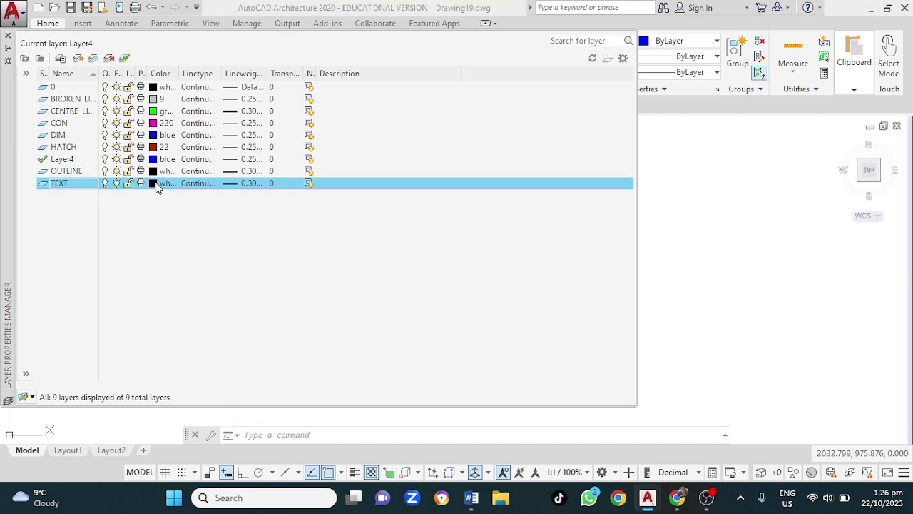
{"action": "left_click", "coordinate": [156, 184]}
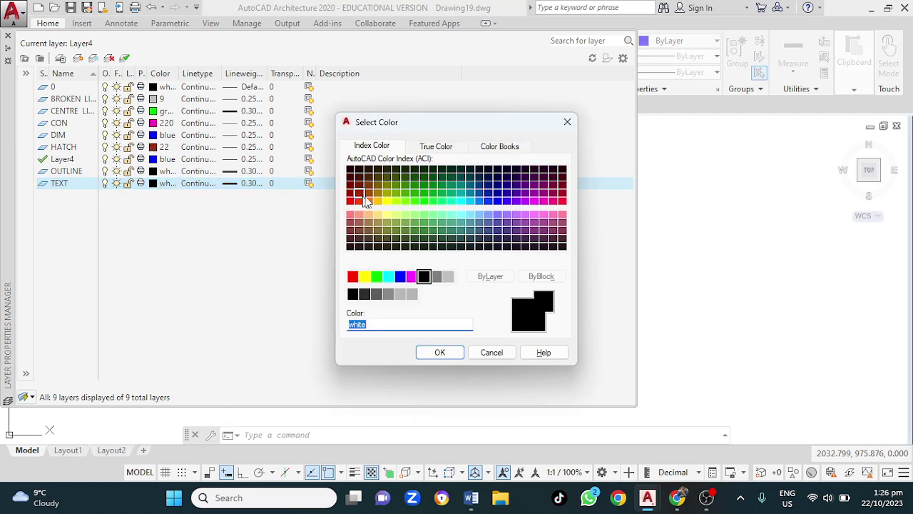
{"action": "left_click", "coordinate": [563, 126]}
Set the TEXT layer's lineweight to 0.25 mm
{"action": "left_click", "coordinate": [251, 186]}
{"action": "left_click", "coordinate": [251, 184]}
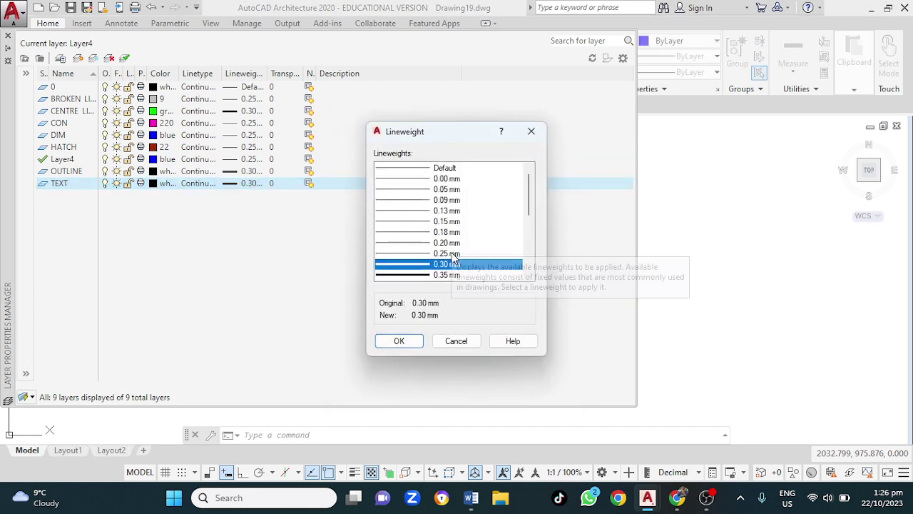
{"action": "left_click", "coordinate": [451, 254]}
{"action": "left_click", "coordinate": [402, 341]}
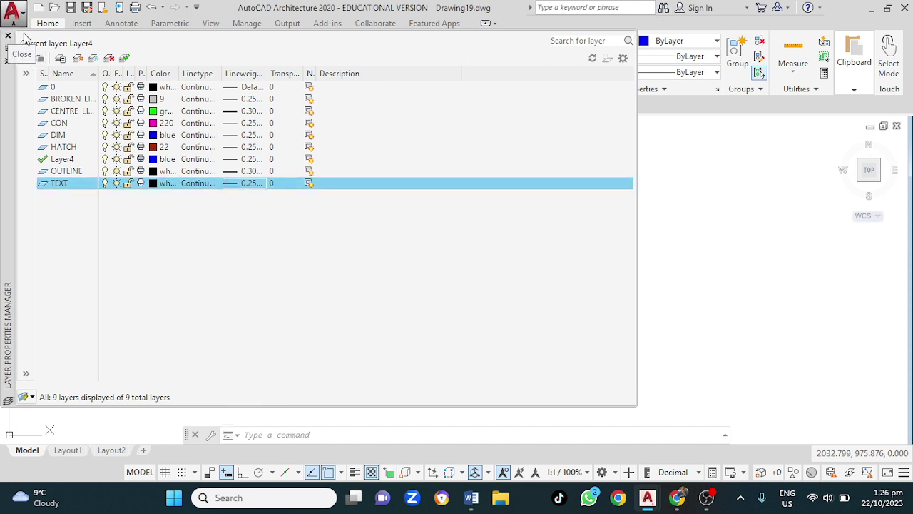
{"action": "mouse_move", "coordinate": [14, 39]}
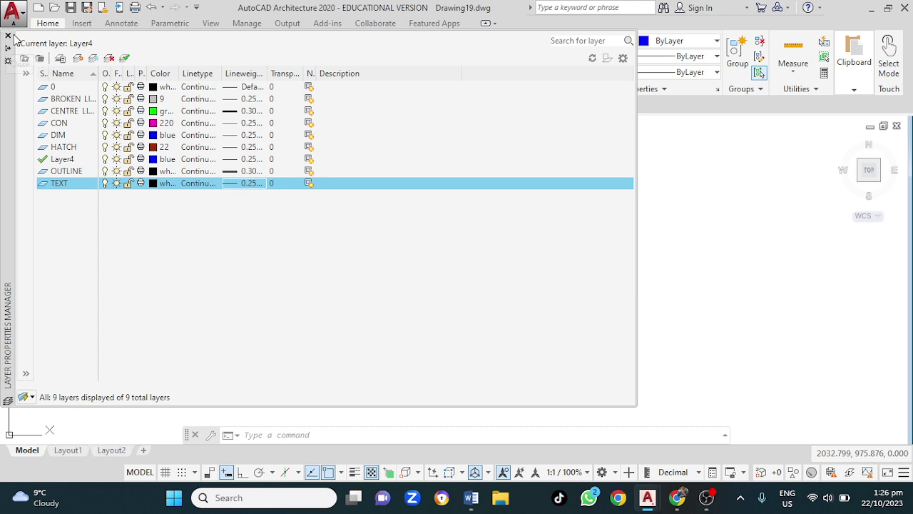
Close the Layer Properties Manager and bring OBS Studio to the front
{"action": "left_click", "coordinate": [8, 35]}
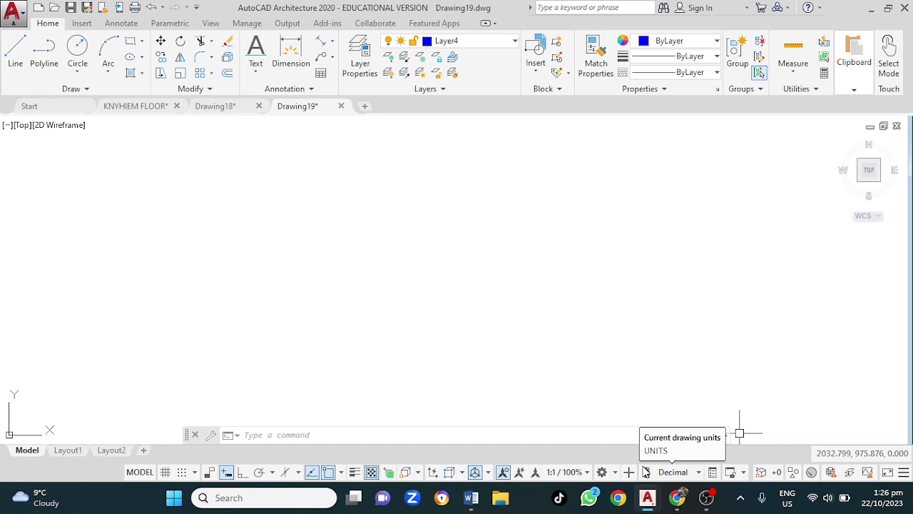
{"action": "left_click", "coordinate": [707, 502]}
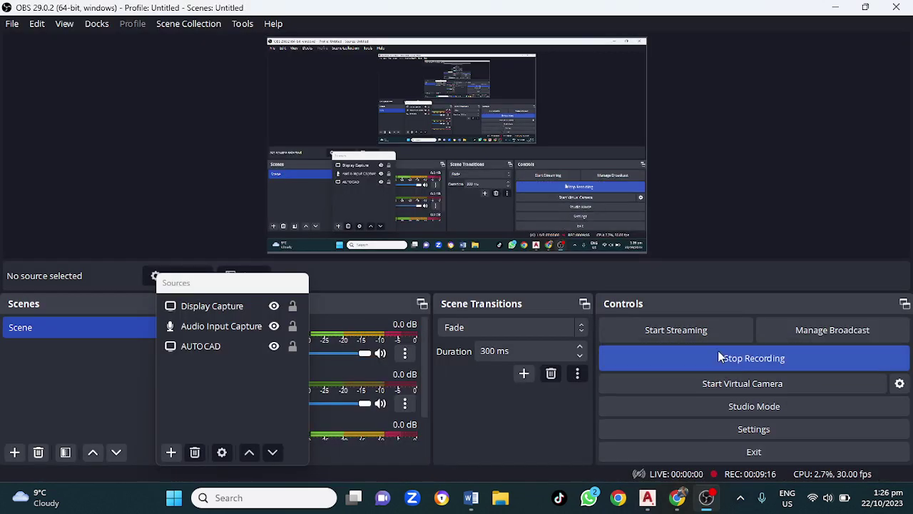